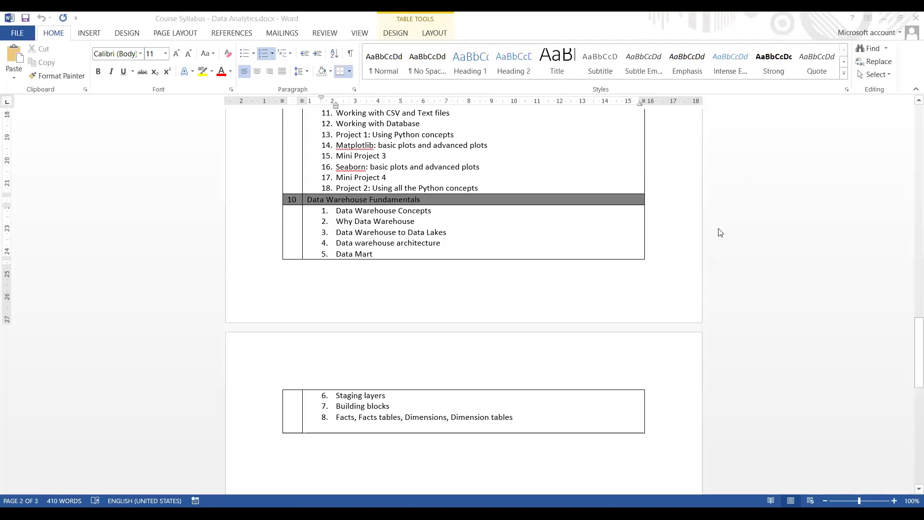
Review the detailed syllabus from the Excel module through SQL Programming to Indexes & Performance Tuning
scroll(702, 238, "up", 15)
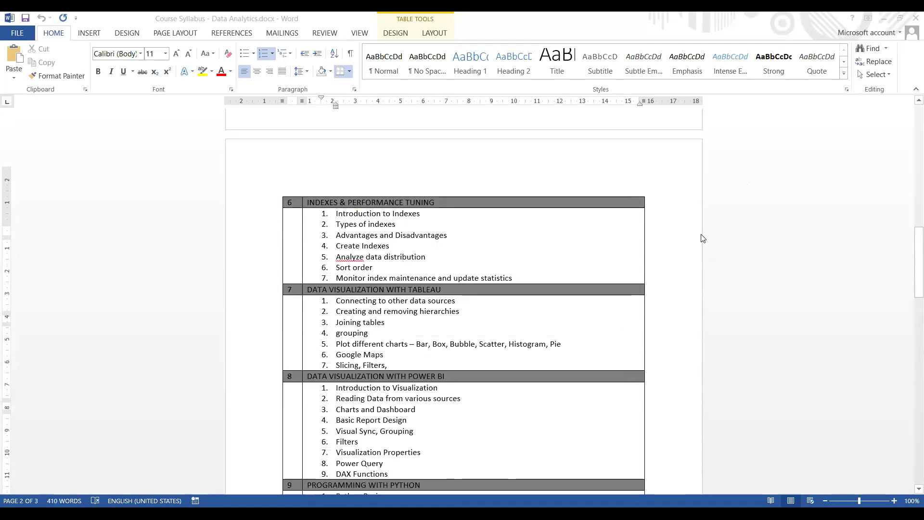
scroll(702, 238, "up", 4)
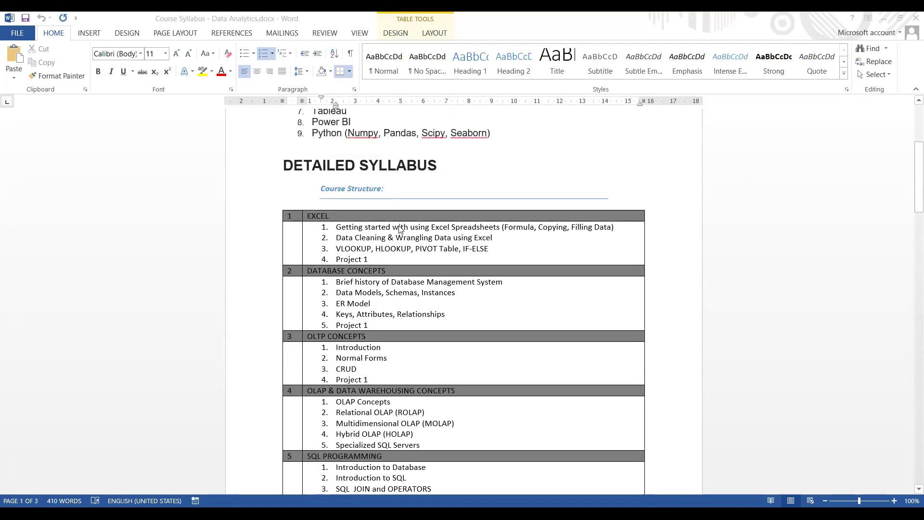
left_click_drag(403, 228, 415, 250)
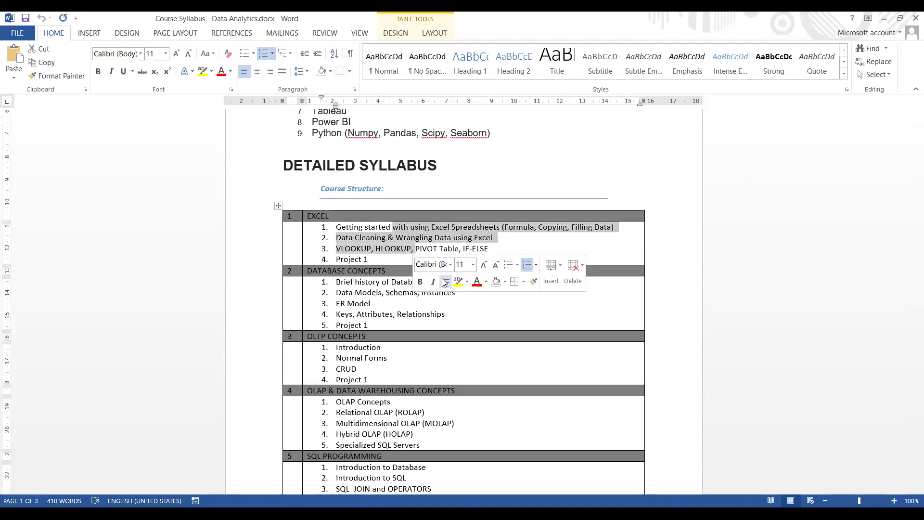
scroll(372, 265, "down", 1)
scroll(372, 264, "down", 2)
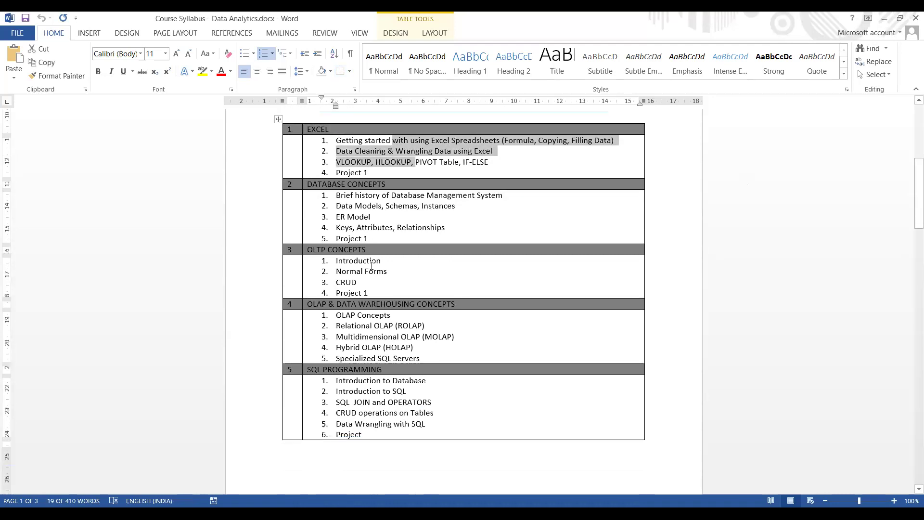
scroll(371, 265, "down", 1)
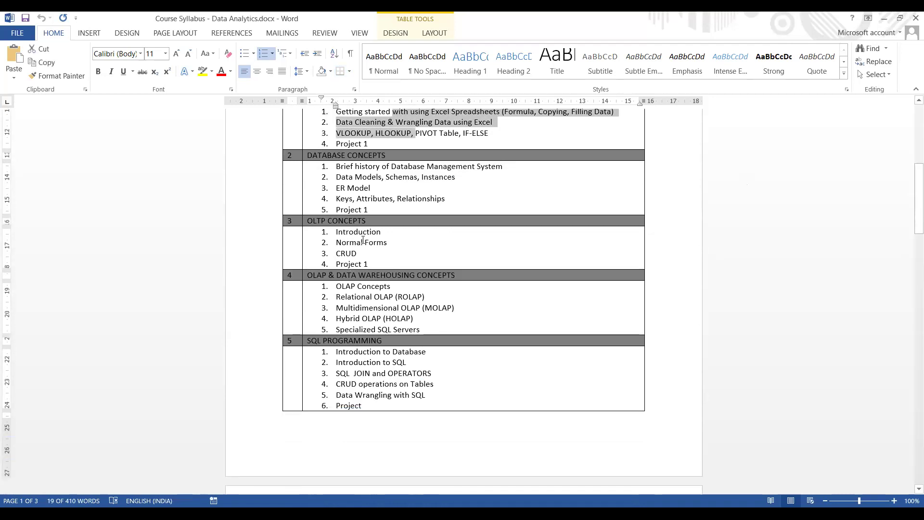
scroll(363, 240, "down", 2)
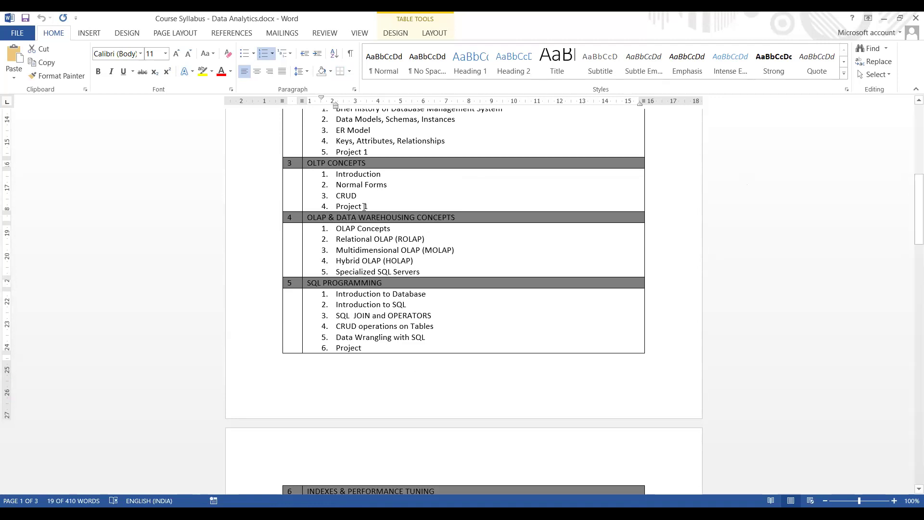
scroll(366, 252, "down", 1)
scroll(366, 252, "down", 5)
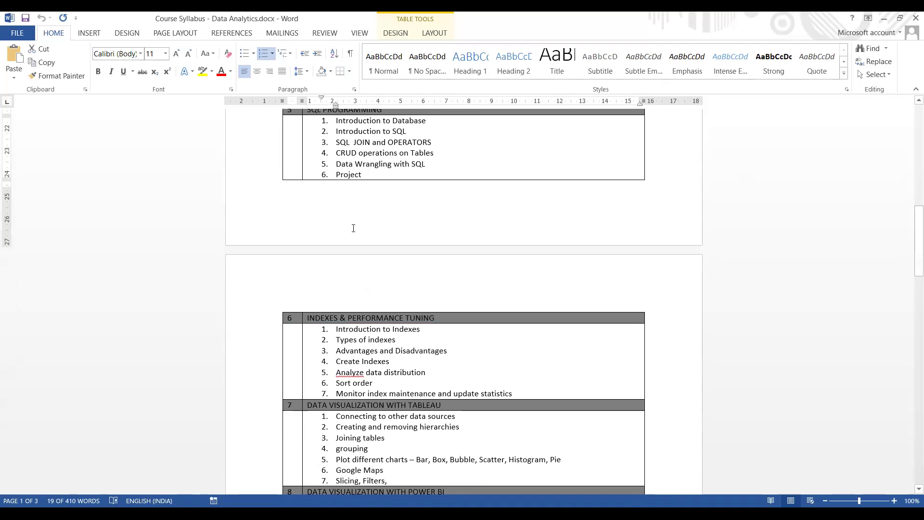
scroll(353, 228, "down", 4)
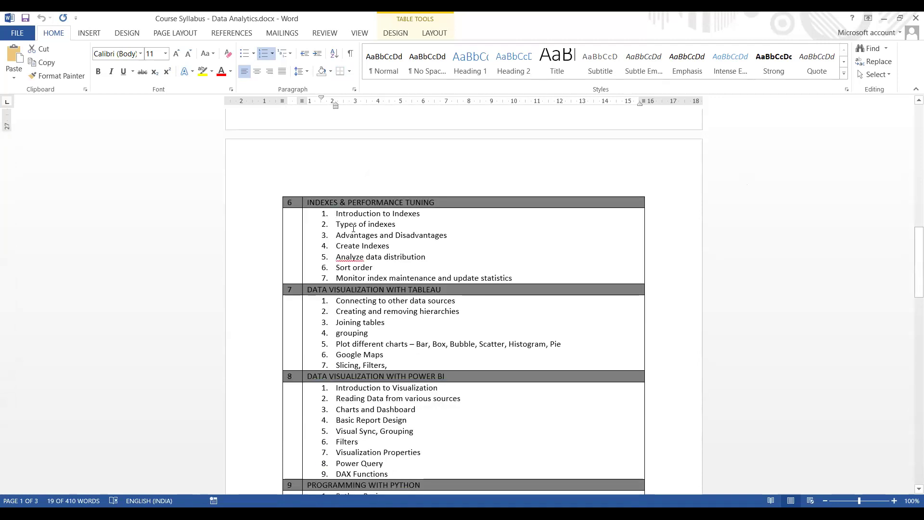
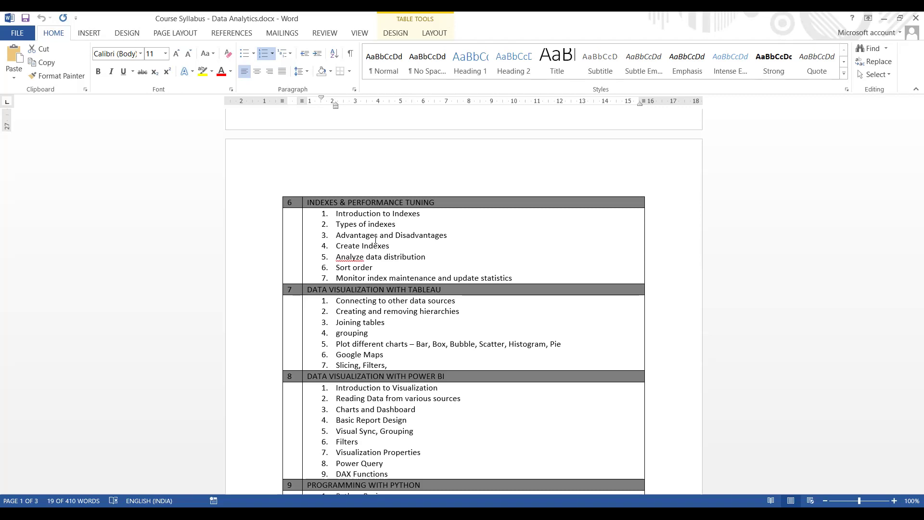
Examine the syllabus topics under Data Visualization with Tableau and Data Visualization with Power BI, including the list of chart types
scroll(402, 233, "down", 2)
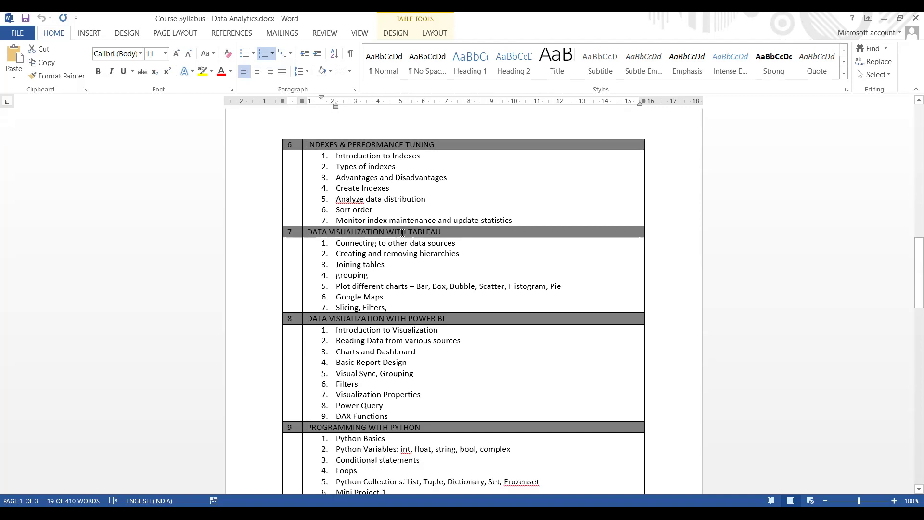
scroll(402, 233, "down", 4)
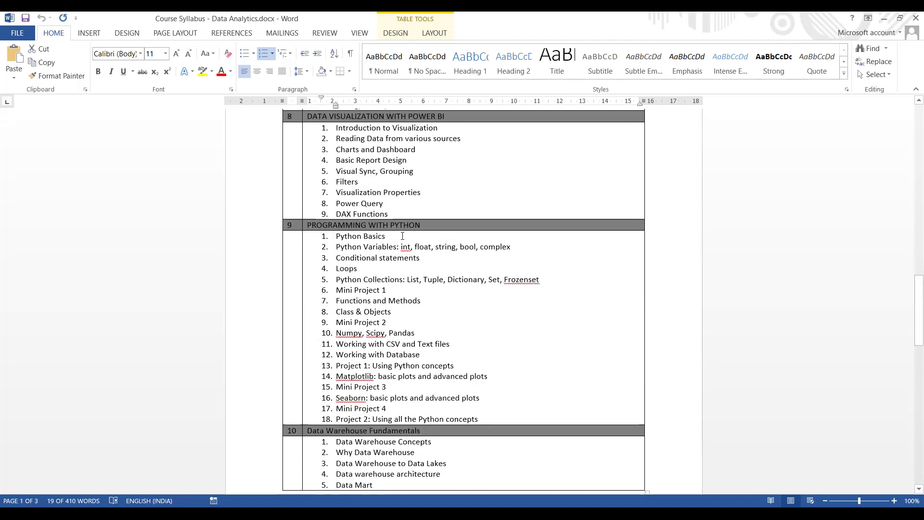
scroll(402, 239, "up", 3)
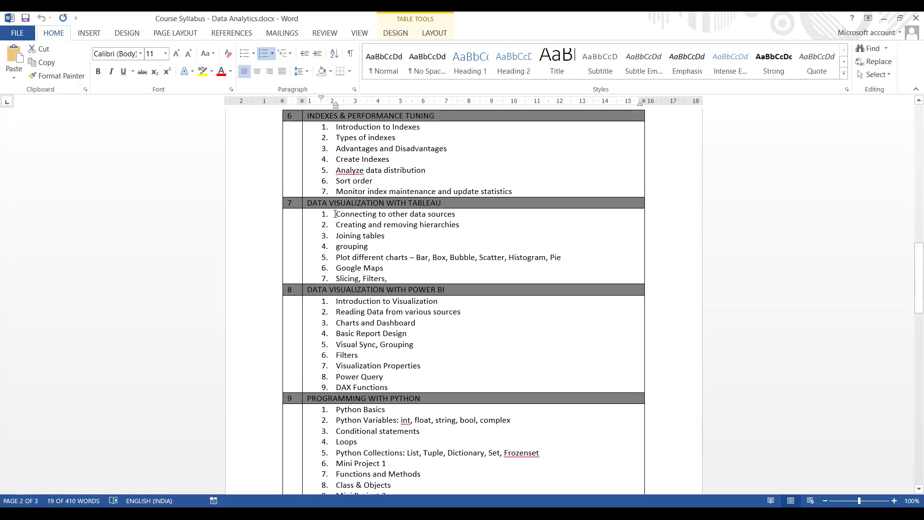
left_click_drag(362, 217, 399, 222)
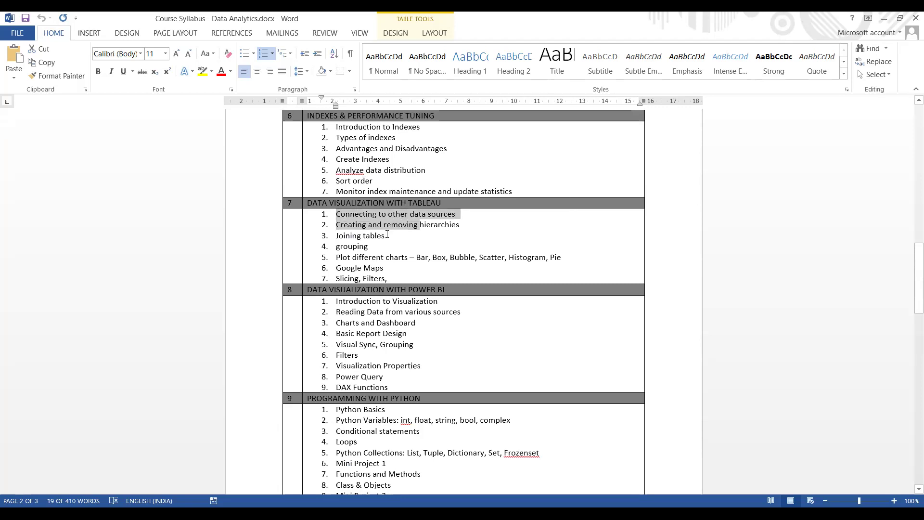
left_click(360, 247)
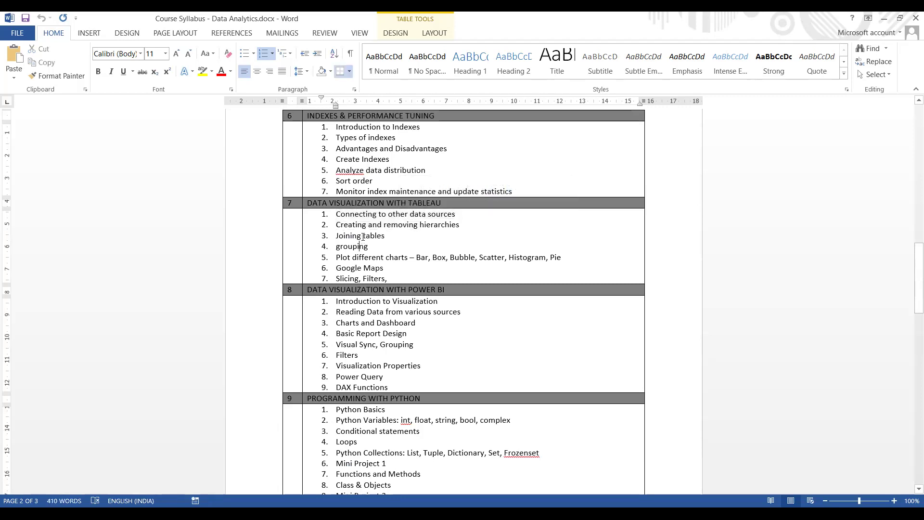
left_click_drag(366, 235, 336, 236)
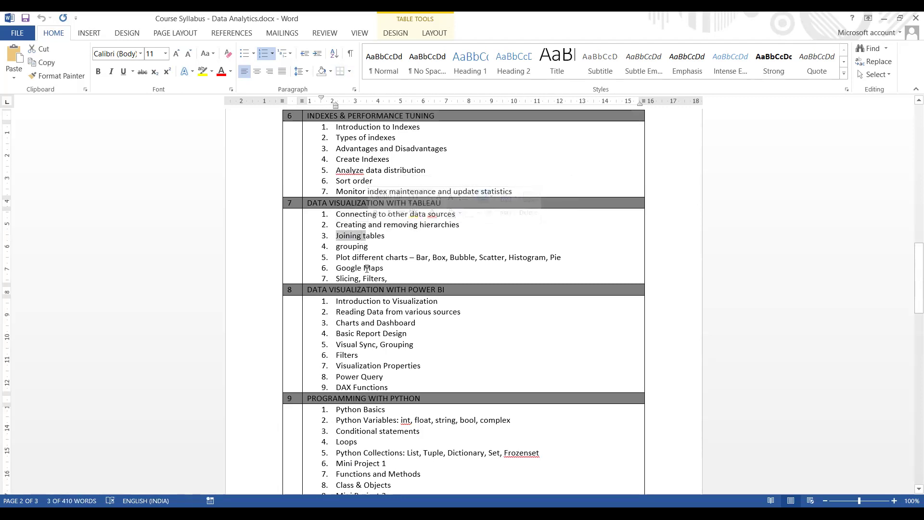
left_click(367, 268)
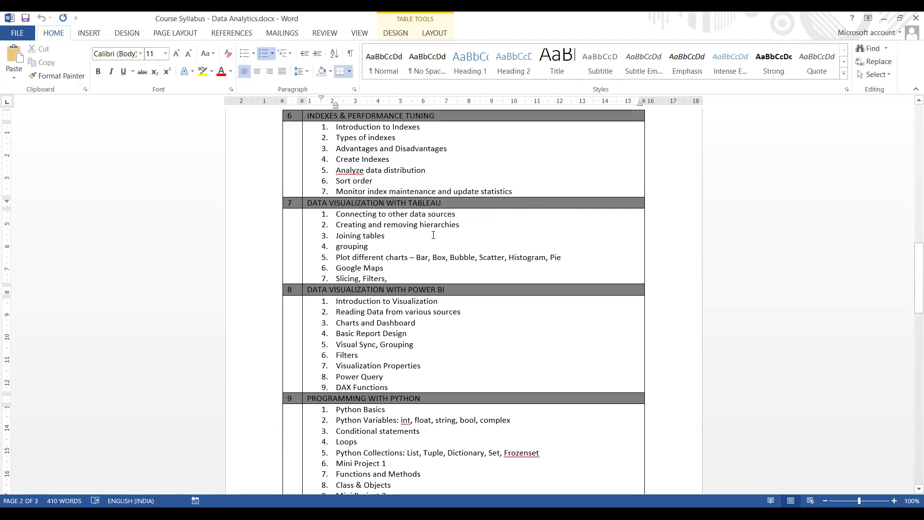
scroll(436, 276, "down", 2)
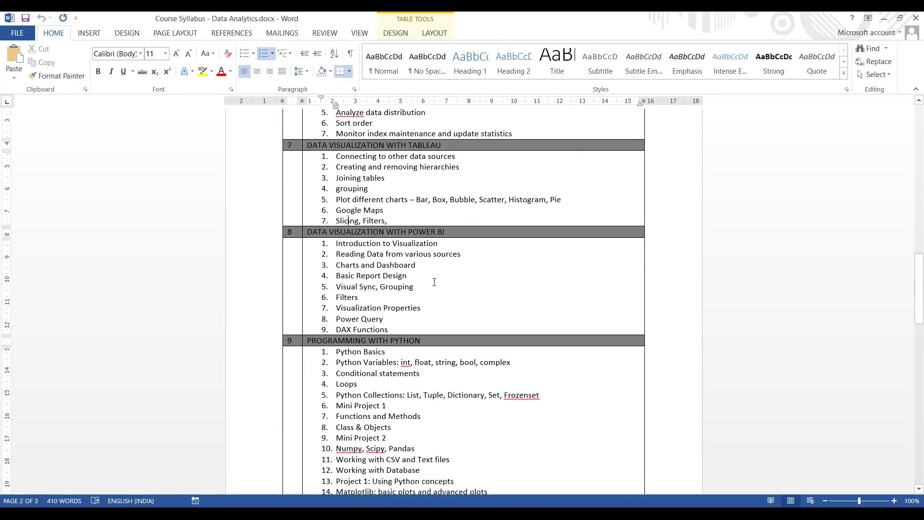
left_click_drag(346, 166, 422, 220)
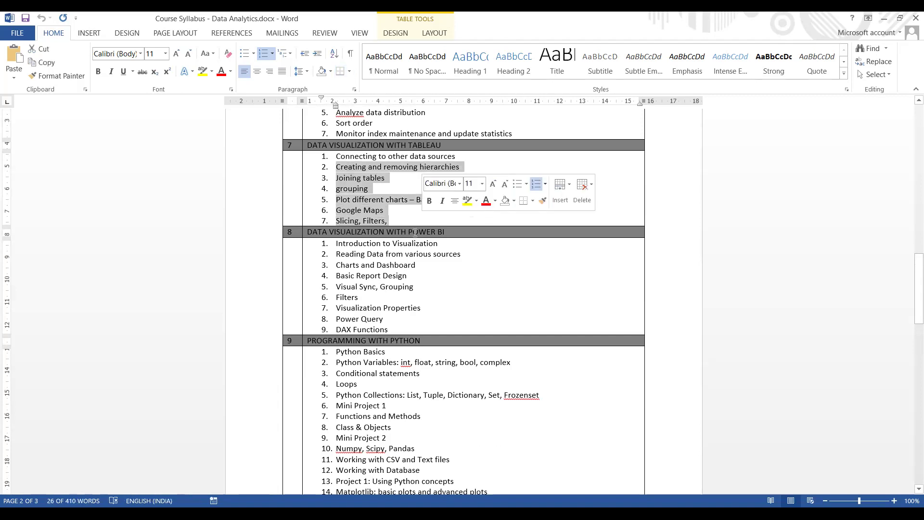
scroll(387, 269, "down", 1)
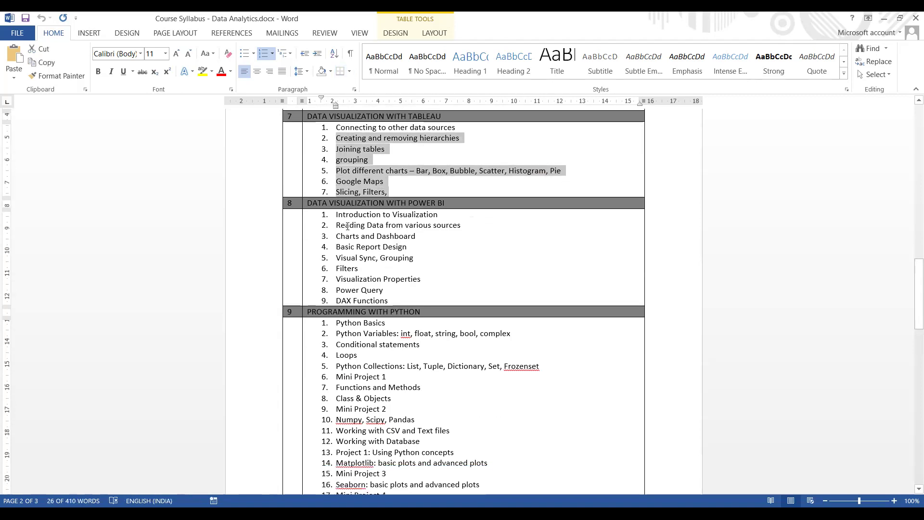
left_click_drag(347, 226, 417, 259)
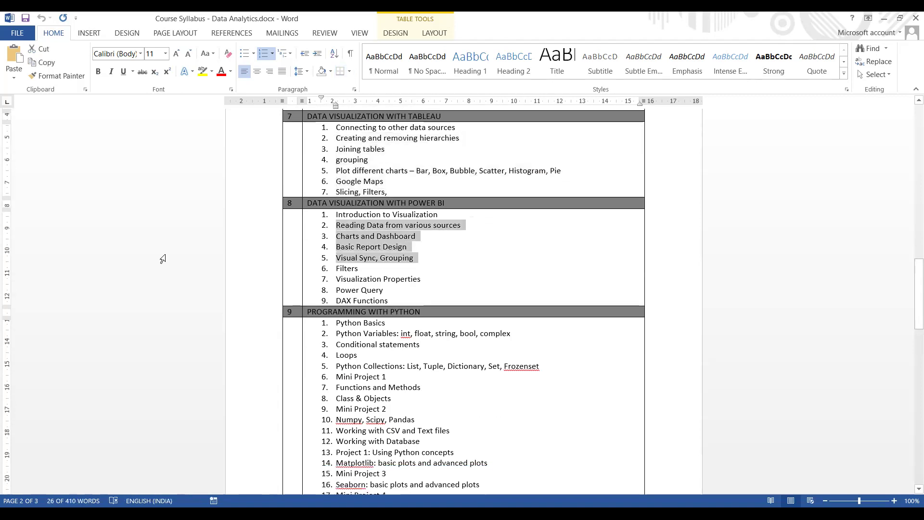
left_click(358, 248)
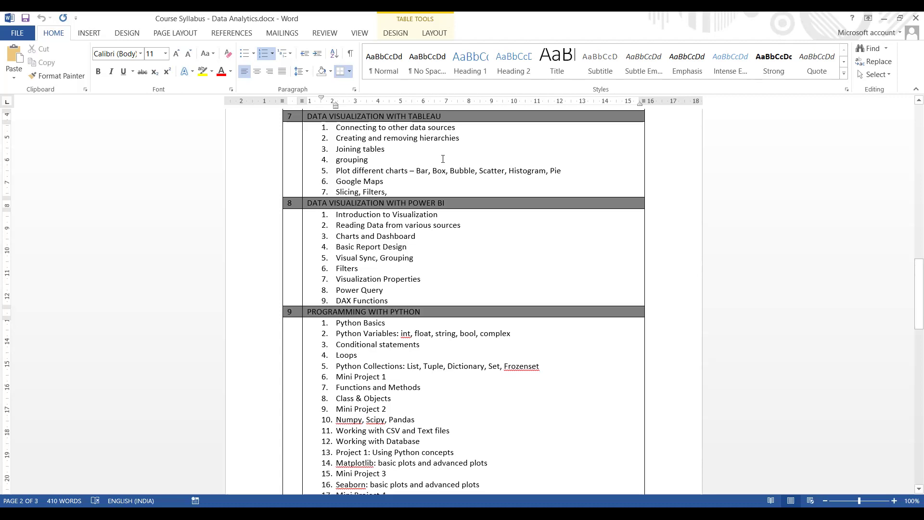
left_click_drag(450, 171, 571, 168)
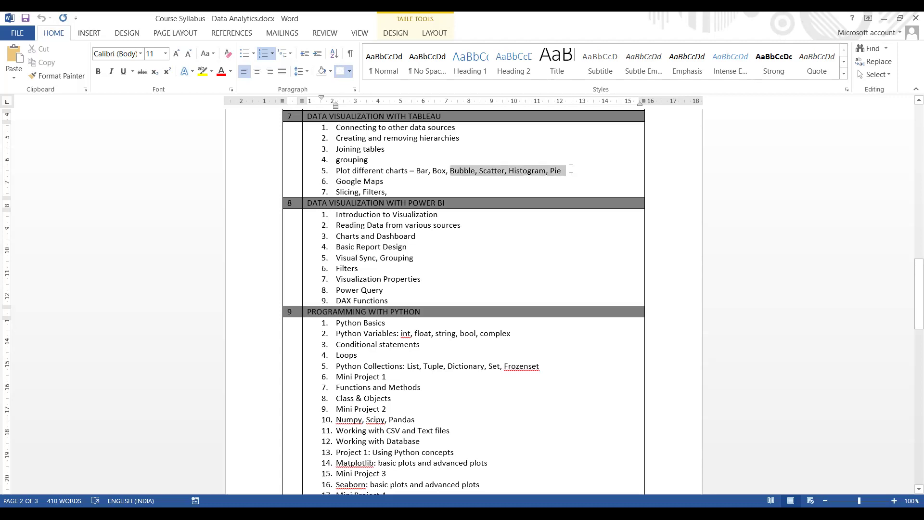
left_click(361, 244)
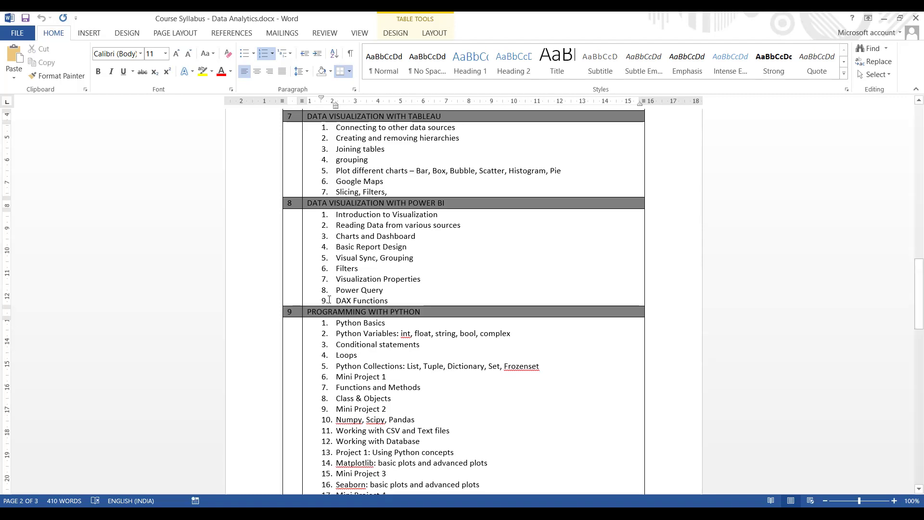
Review the Programming with Python and Data Warehouse Fundamentals topics, undoing the accidental move of the list items
scroll(402, 239, "down", 5)
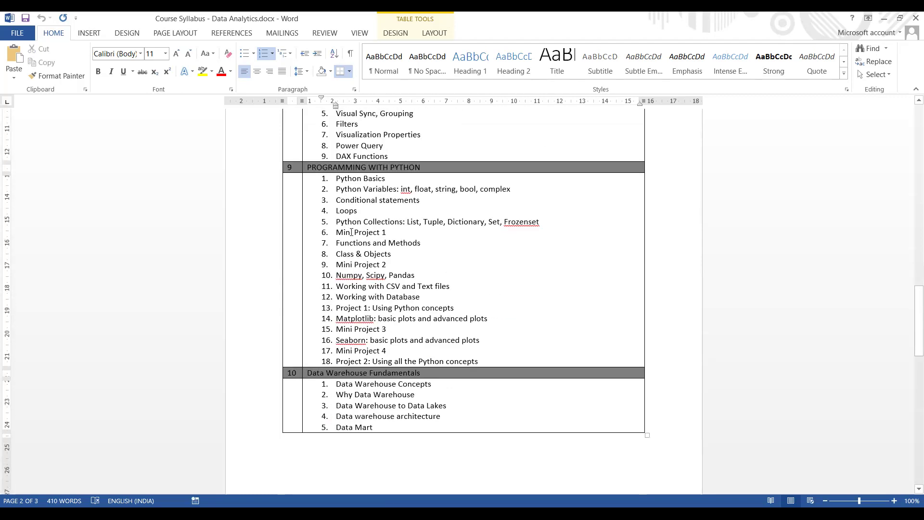
scroll(347, 230, "down", 4)
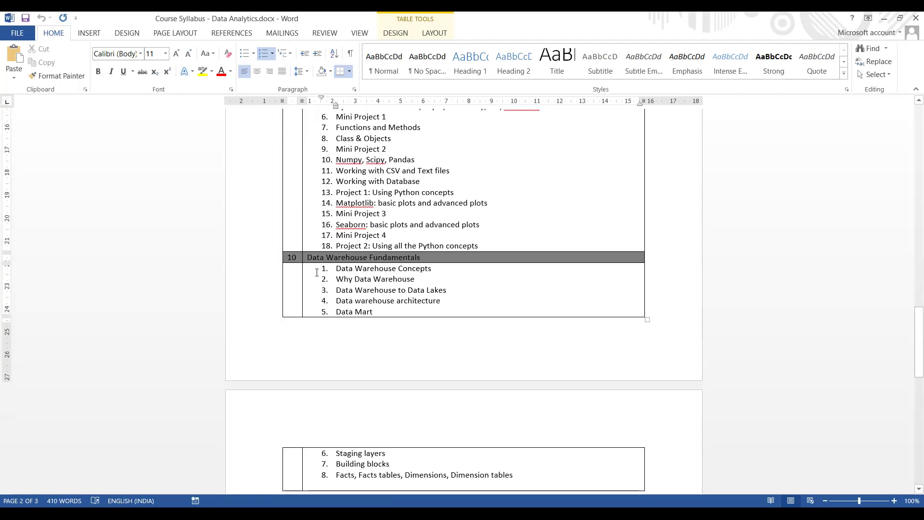
scroll(318, 266, "down", 2)
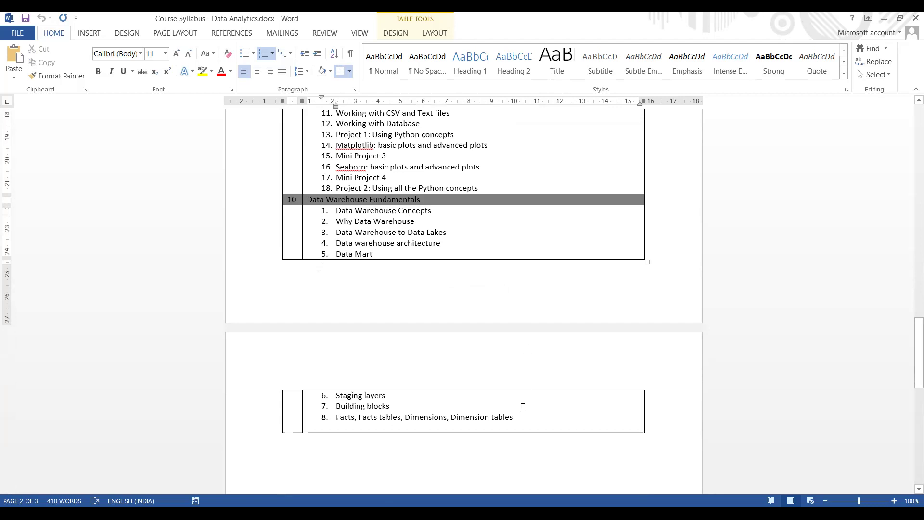
left_click_drag(530, 404, 321, 214)
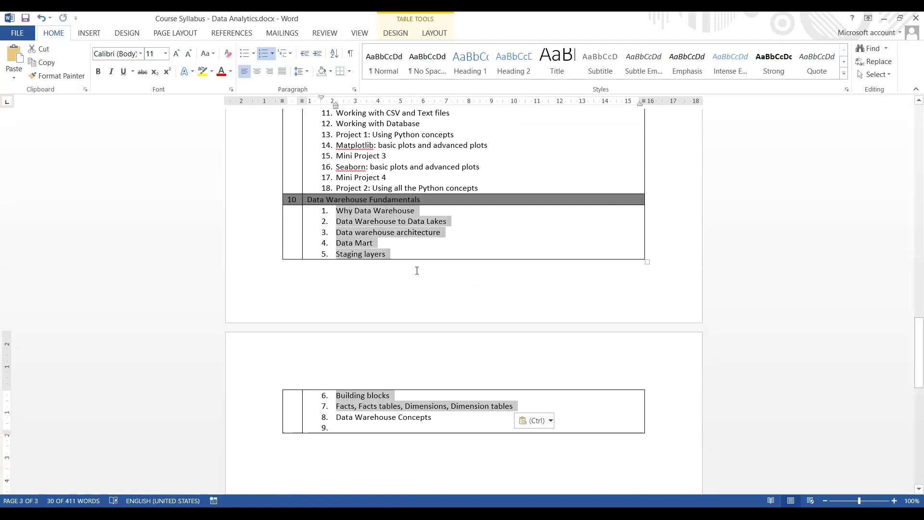
key("ctrl+z")
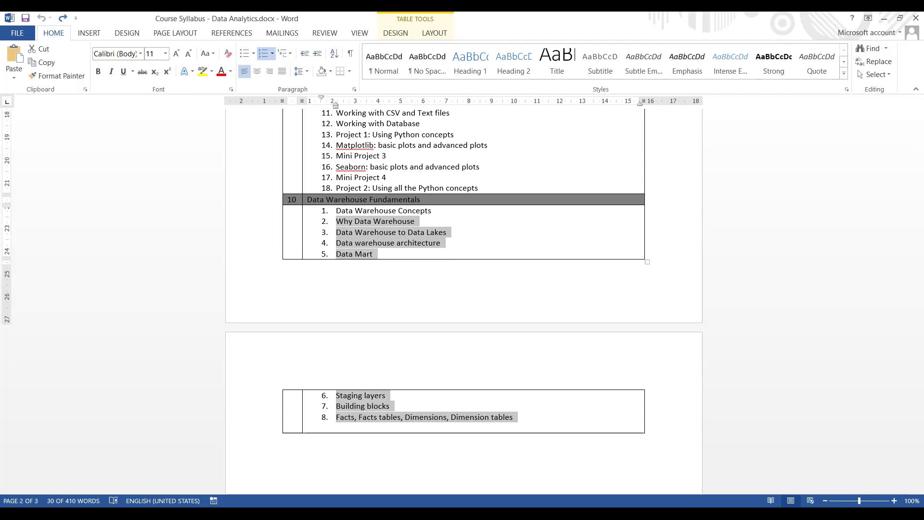
Switch to Tableau Public and connect to the Excel workbook SourceDataf.xlsx in the dataset folder's TableauResources subfolder
key("alt+Tab")
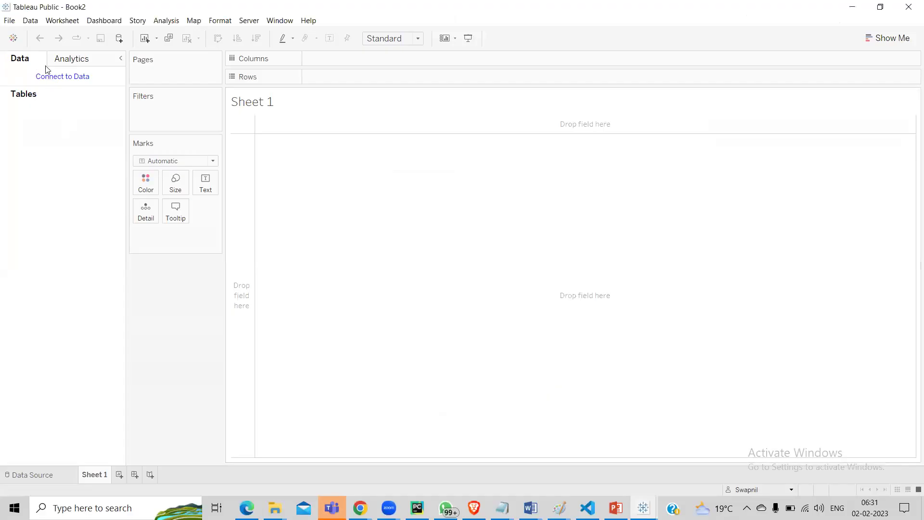
left_click(30, 21)
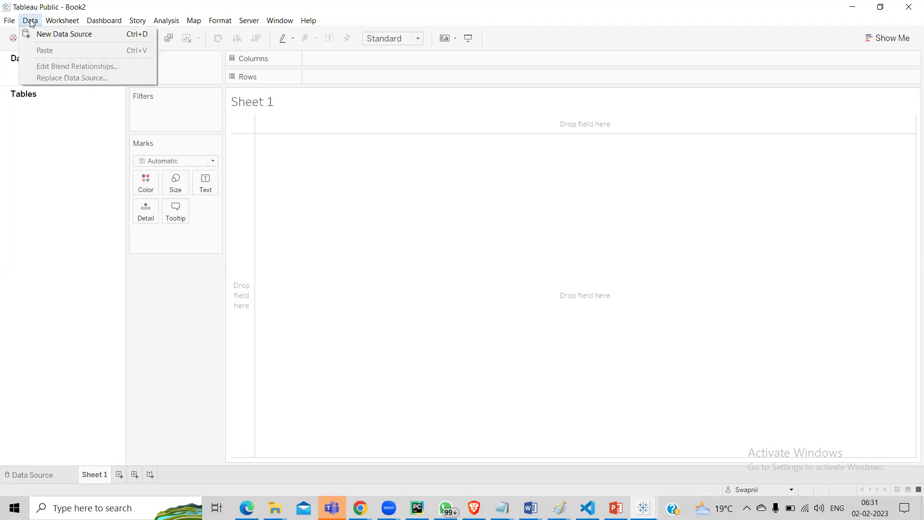
left_click(36, 33)
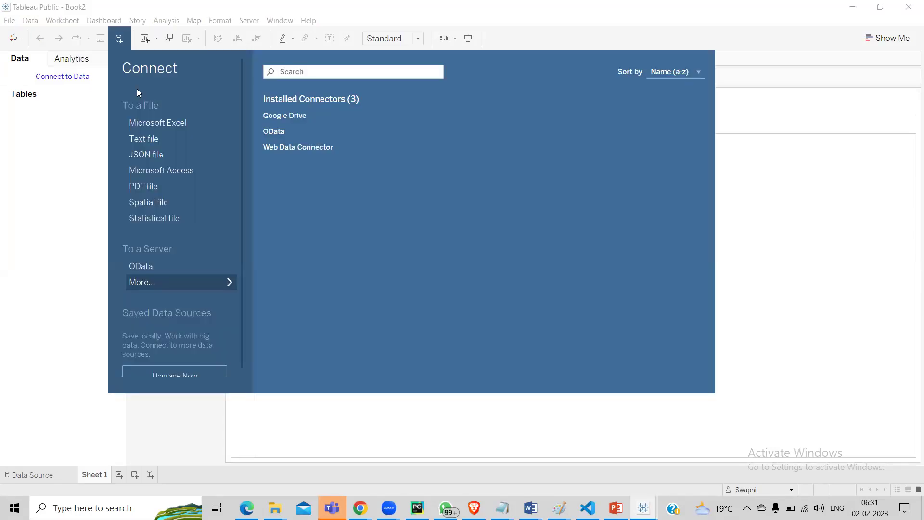
left_click(140, 123)
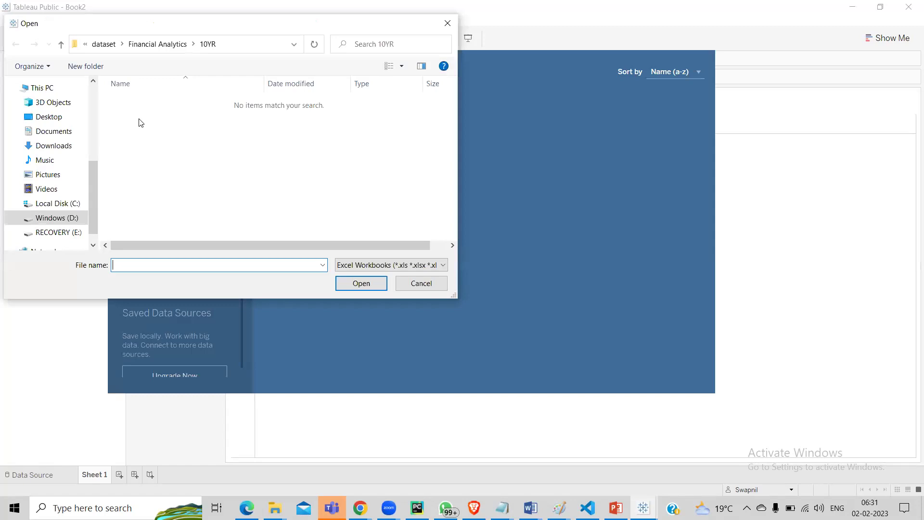
left_click(97, 44)
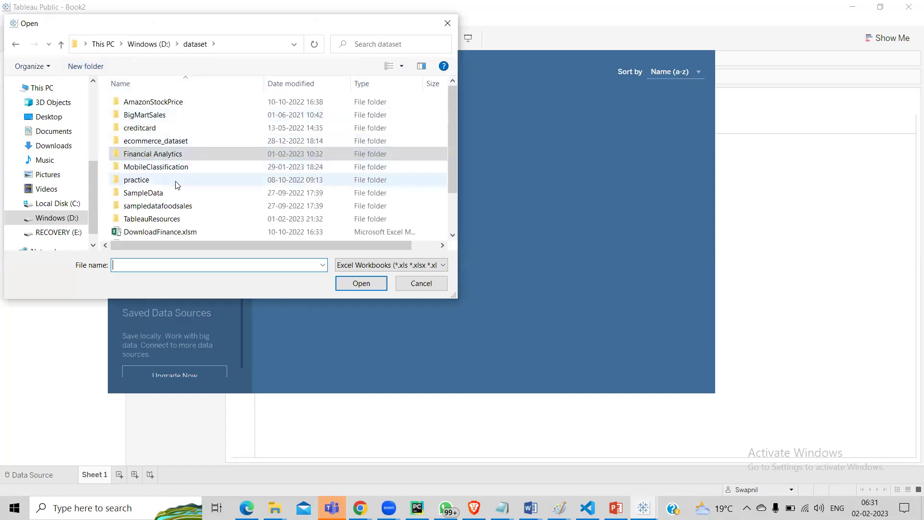
double_click(162, 222)
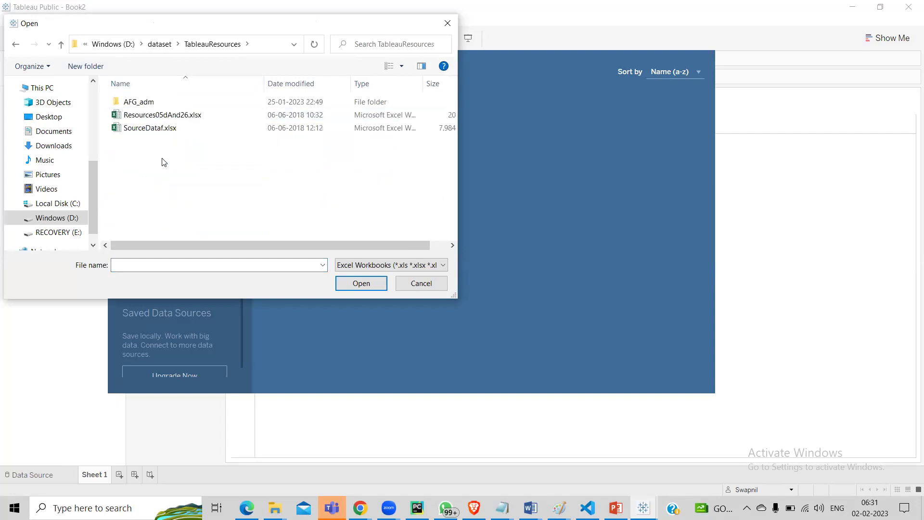
double_click(158, 126)
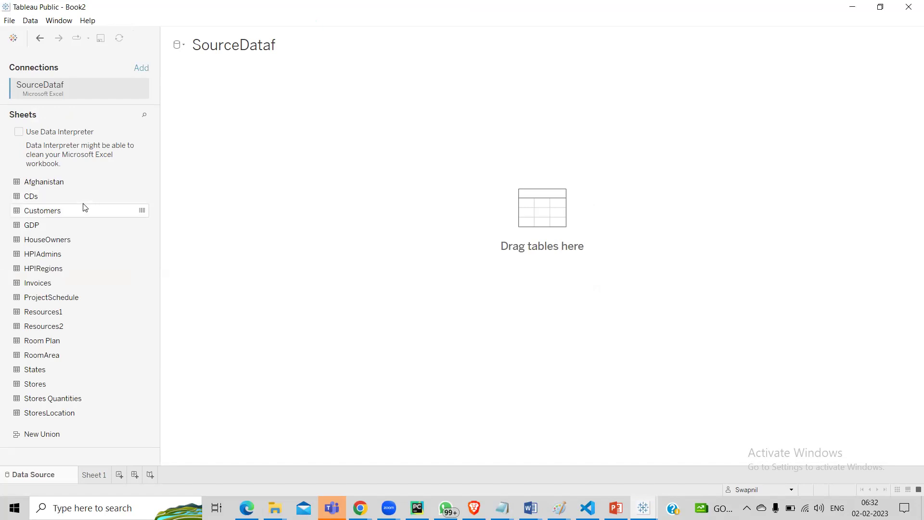
Add the HPIAdmins sheet to the data source as a table and open worksheet Sheet 1
left_click(58, 254)
double_click(57, 258)
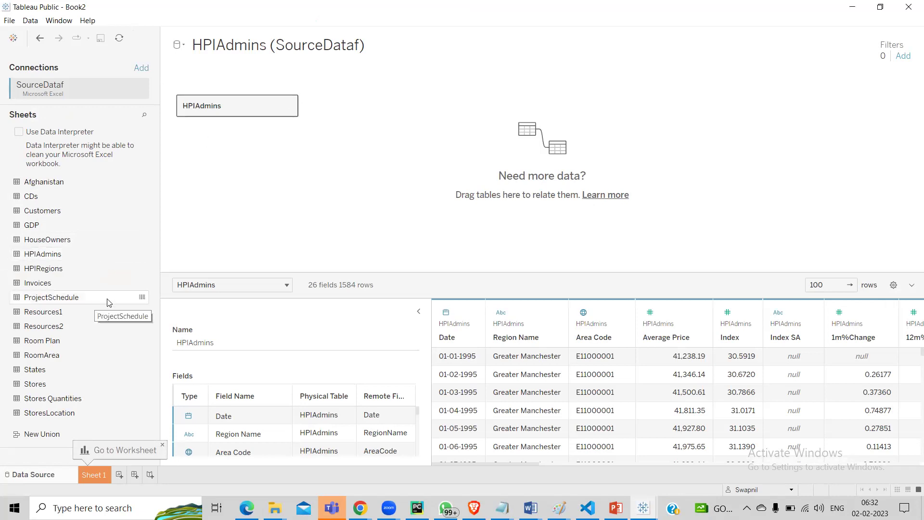
left_click(91, 474)
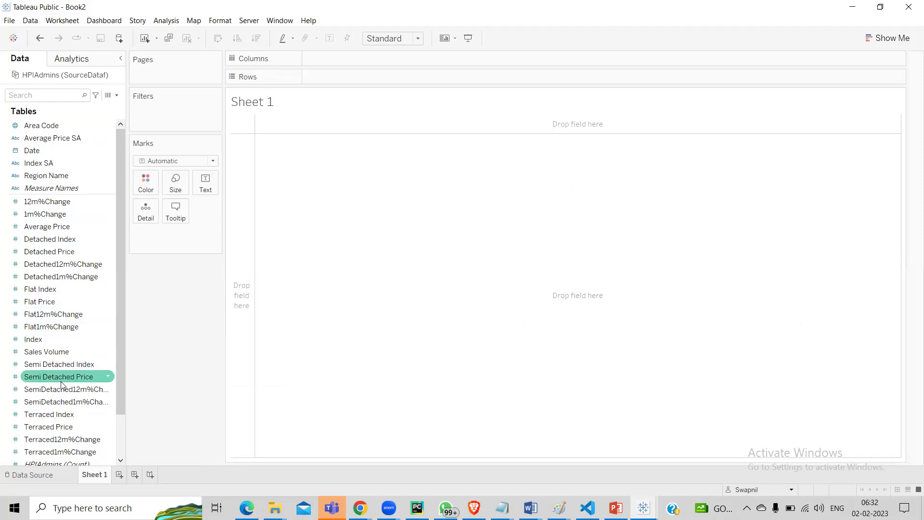
Hide the Sales Volume and Index fields in Sheet 1's data field list
scroll(70, 399, "down", 2)
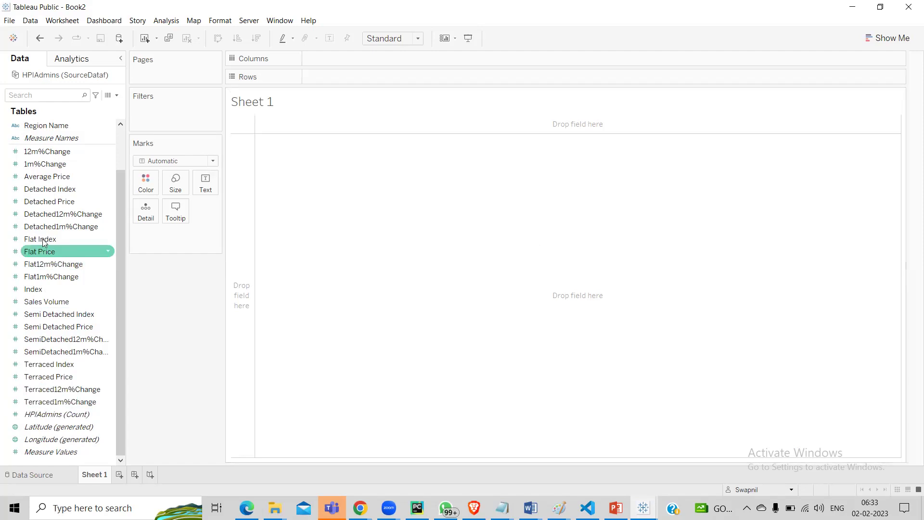
scroll(80, 213, "up", 2)
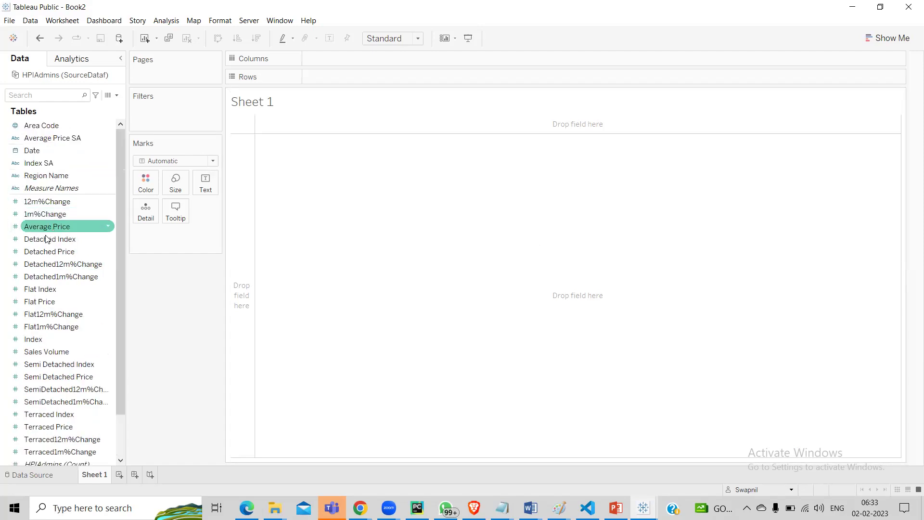
scroll(54, 308, "down", 2)
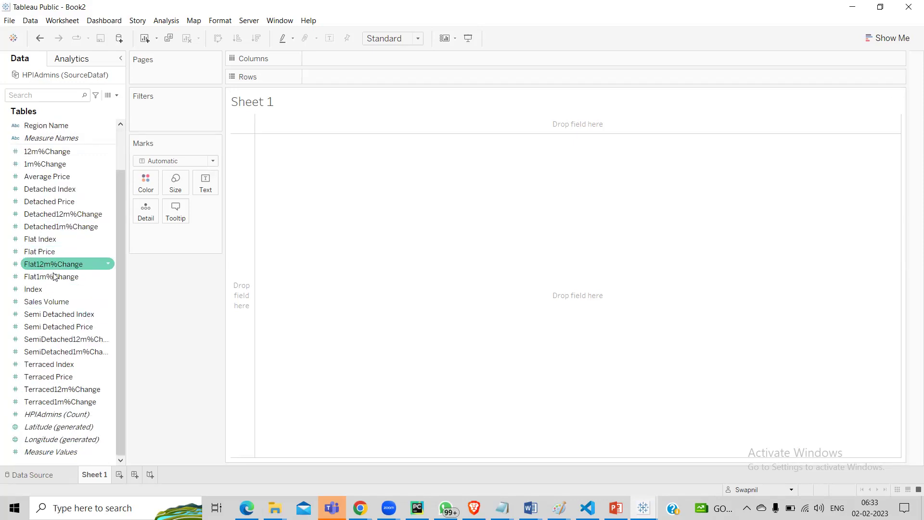
left_click(58, 303)
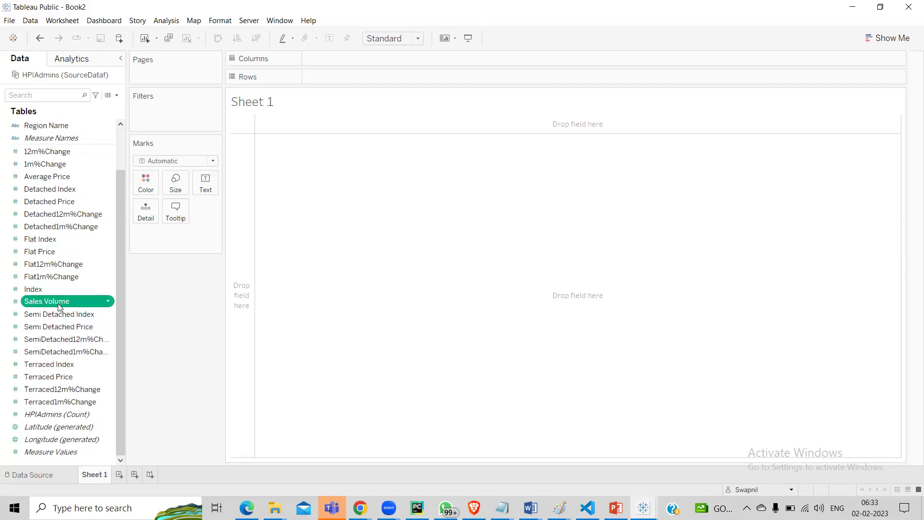
right_click(57, 303)
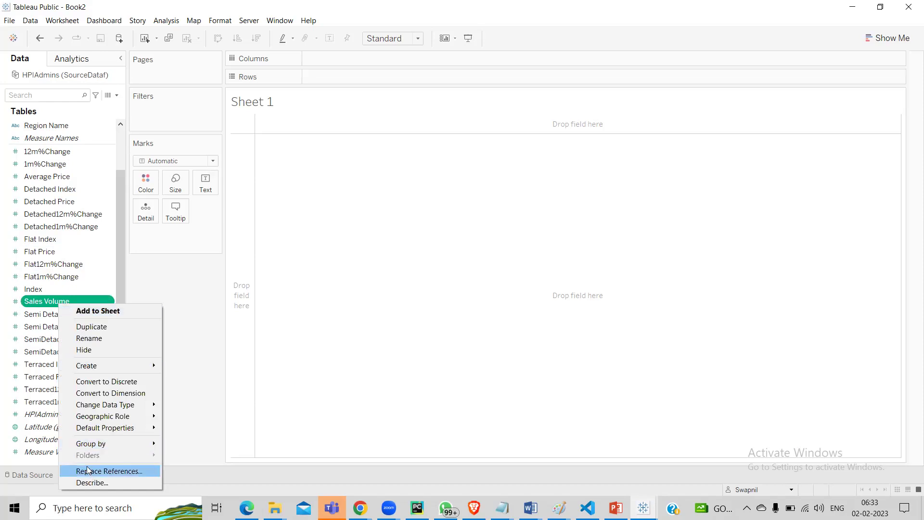
left_click(85, 349)
left_click(45, 298)
right_click(46, 299)
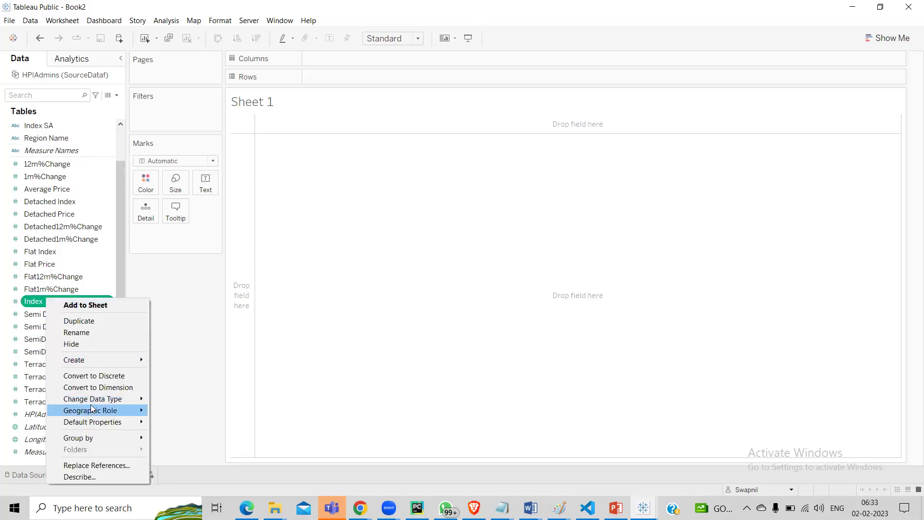
left_click(84, 347)
Hide the Semi Detached Index and Semi Detached Price fields in the worksheet's field list
left_click(59, 317)
right_click(60, 316)
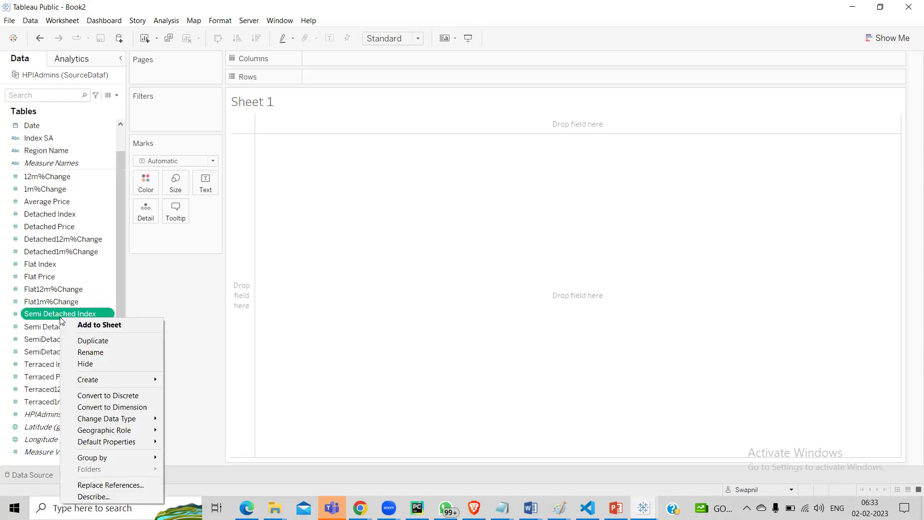
left_click(85, 370)
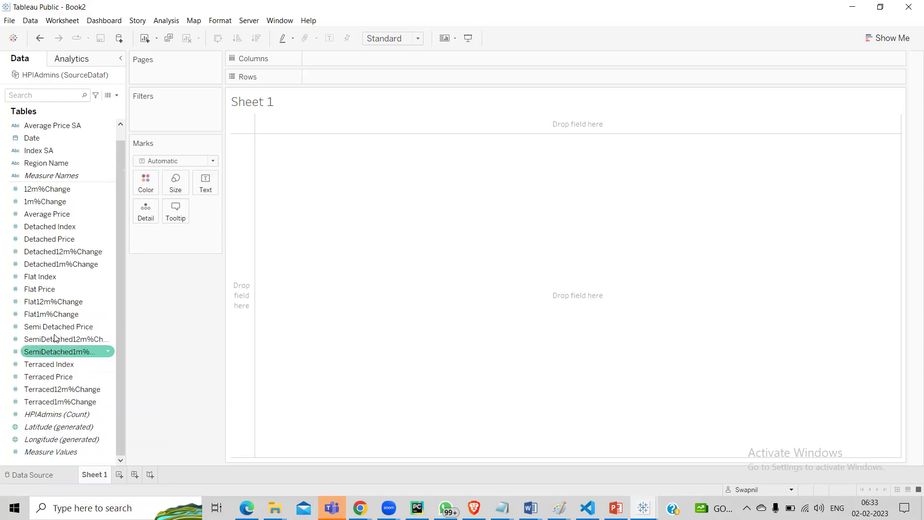
left_click(54, 329)
right_click(54, 329)
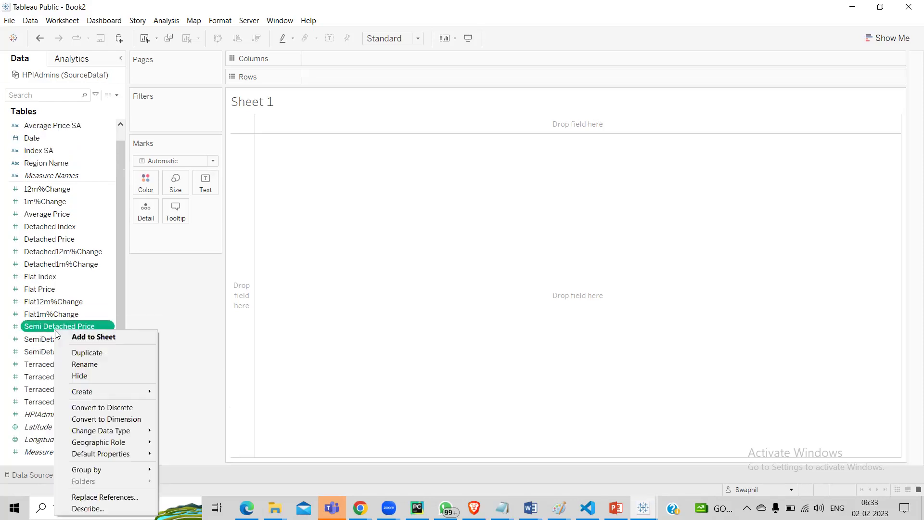
left_click(81, 375)
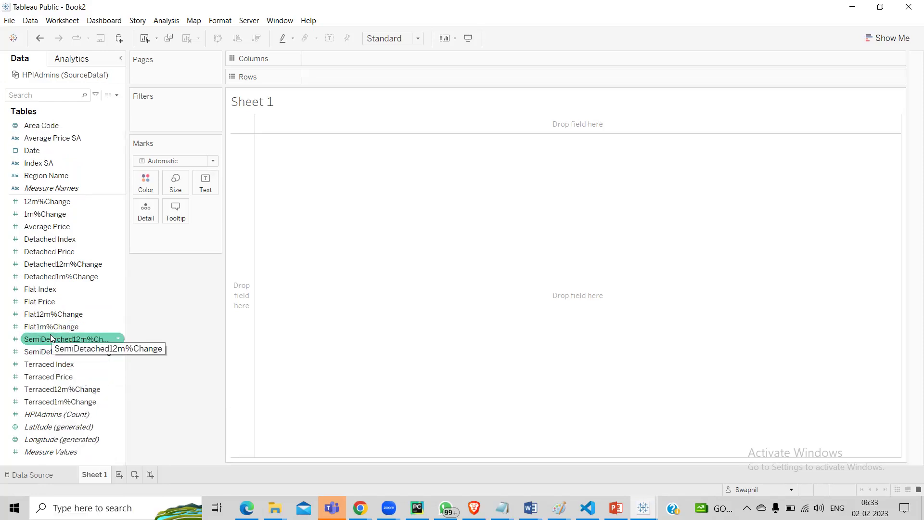
Add a second worksheet and name it SemiDetached
left_click(119, 474)
double_click(121, 476)
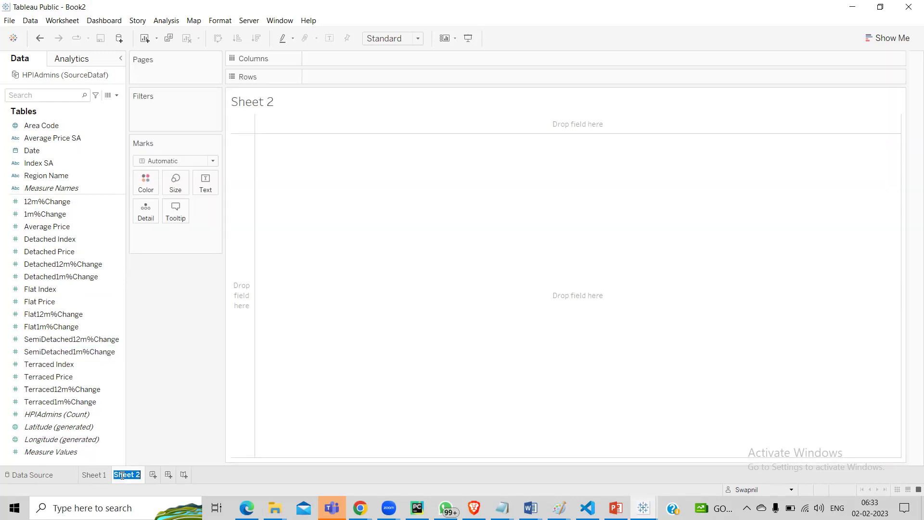
type("De")
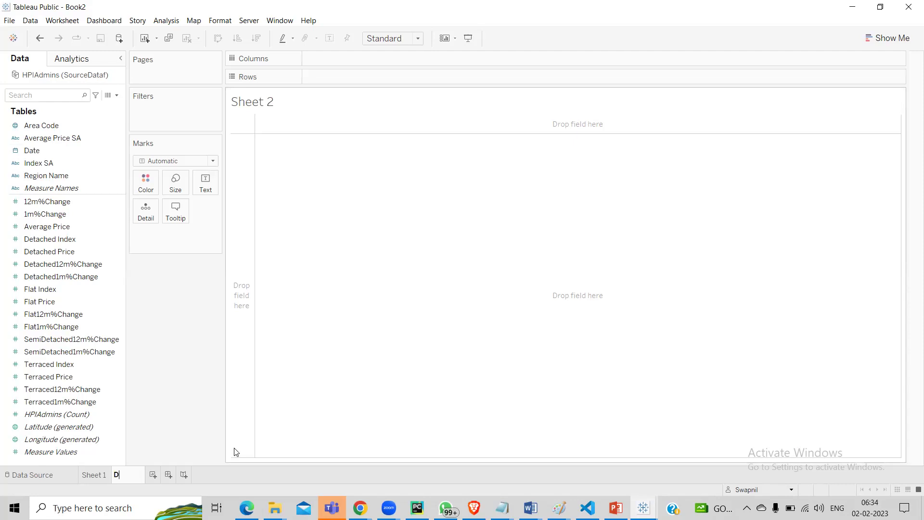
key("BackSpace")
key("BackSpace")
type("SemiDetached")
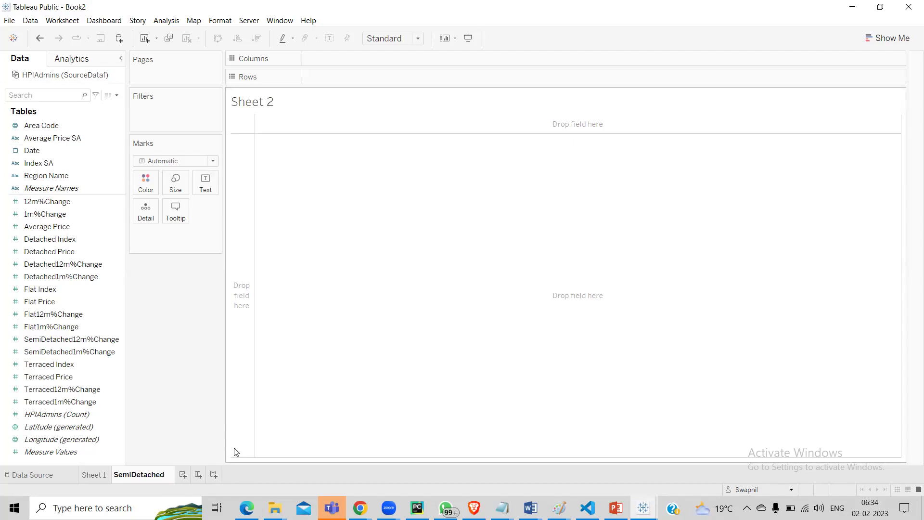
Rename worksheet Sheet 1 as Flats
double_click(99, 476)
type("Flats")
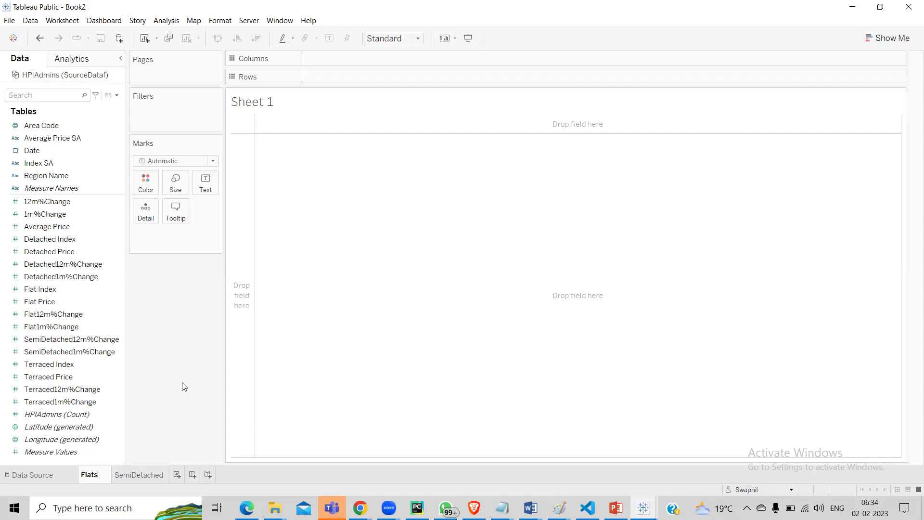
left_click(176, 370)
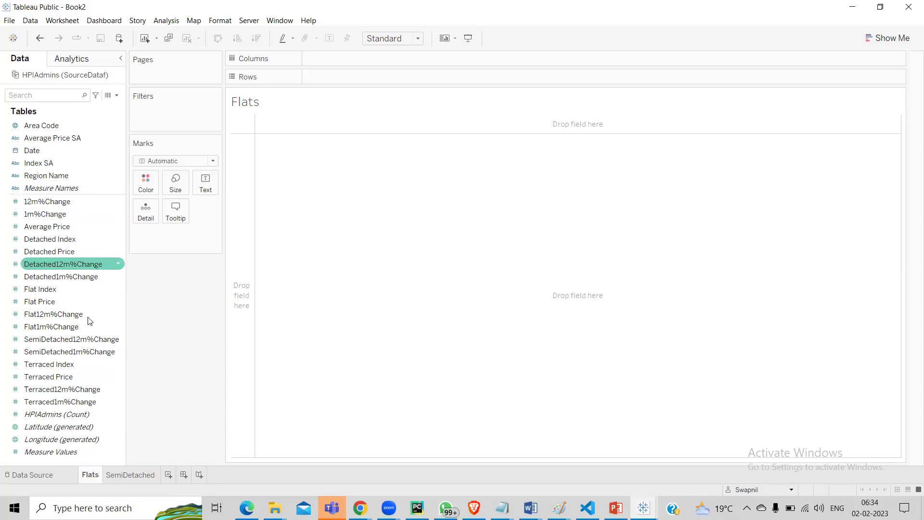
Examine the SemiDetached worksheet's field list, from the flat fields down to the terraced fields, to check which remain available
left_click(136, 475)
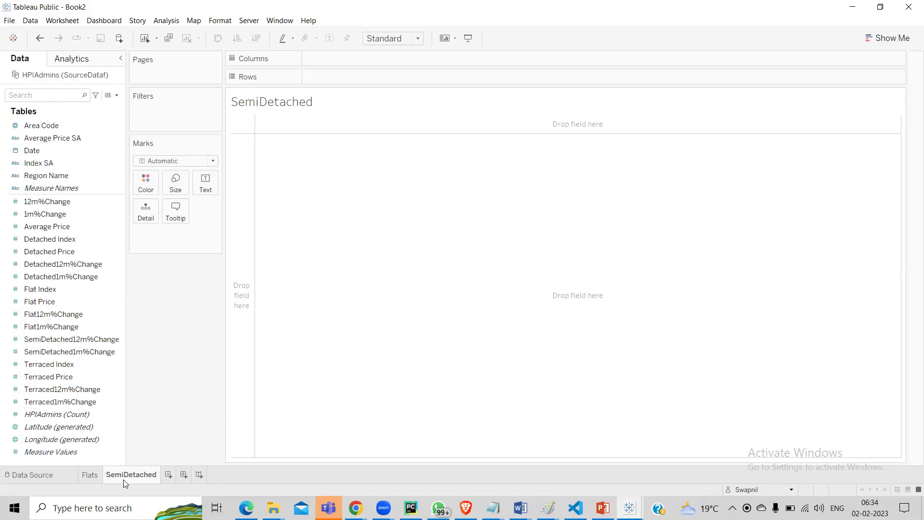
left_click(67, 289)
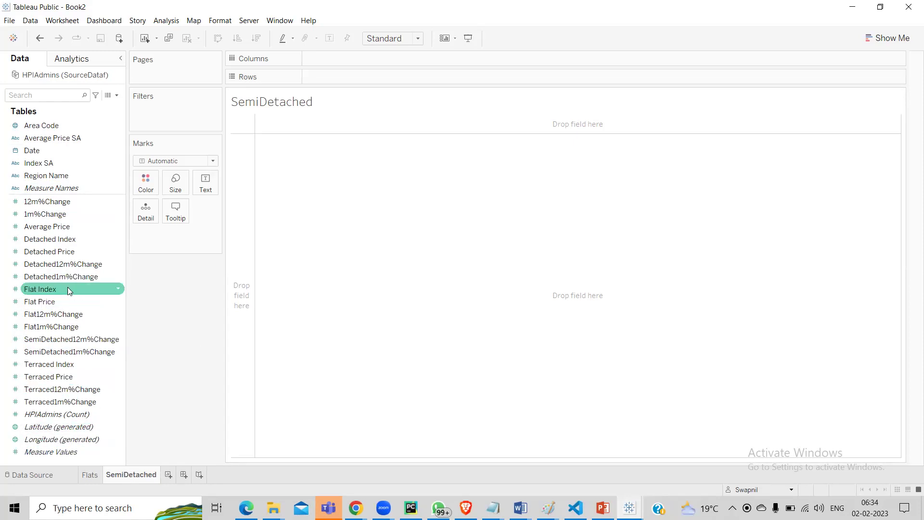
left_click(75, 348)
left_click(77, 397)
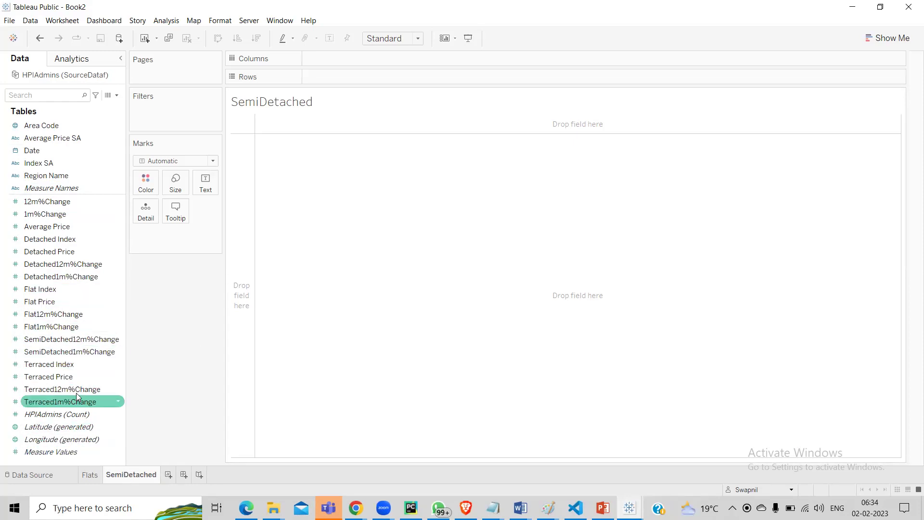
left_click(74, 390)
left_click(62, 401)
left_click(57, 414)
left_click(41, 465)
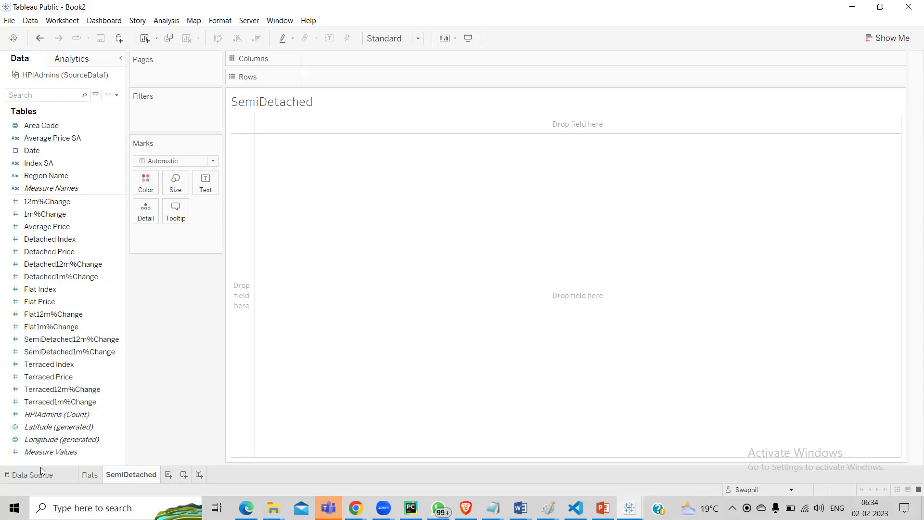
Return to the data source and turn on the display of hidden fields in the HPIAdmins data preview
left_click(34, 475)
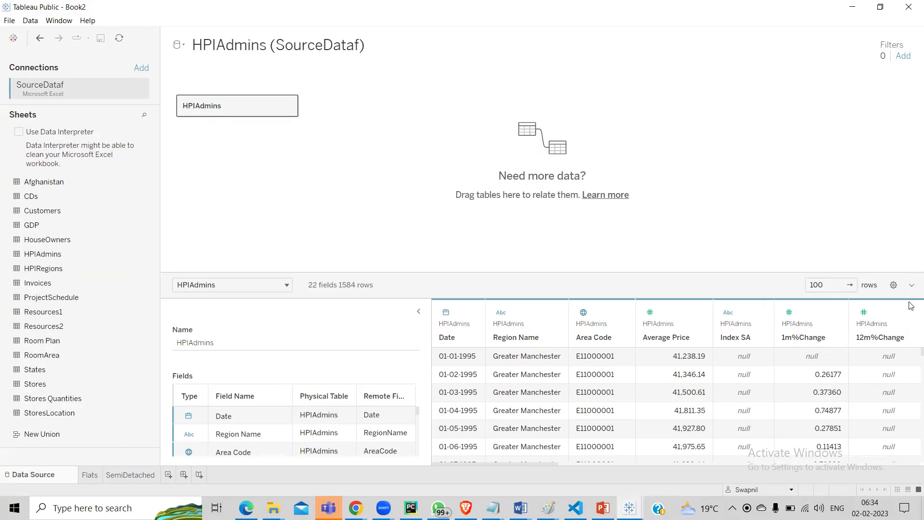
left_click(894, 285)
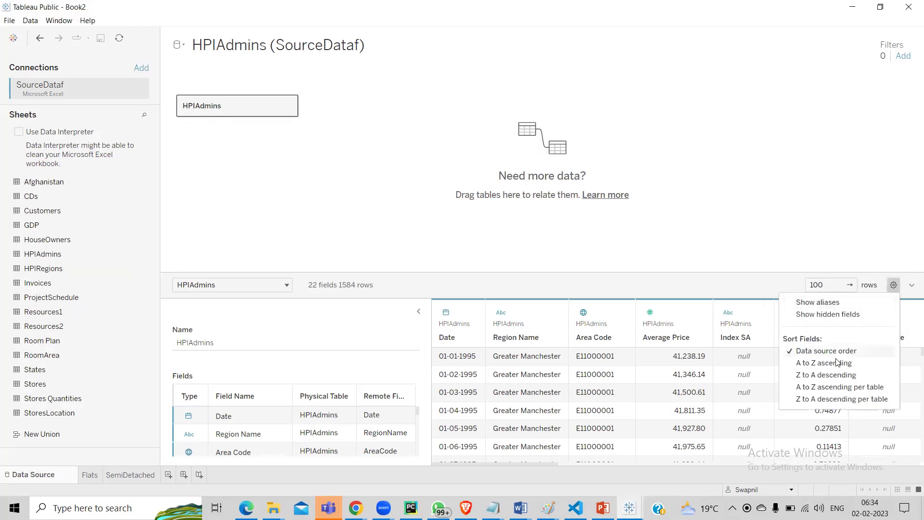
left_click(835, 315)
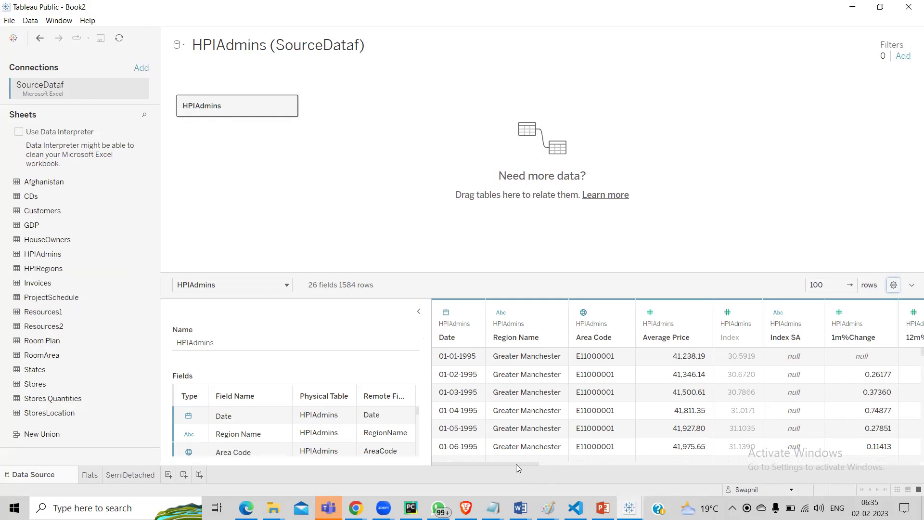
left_click(893, 285)
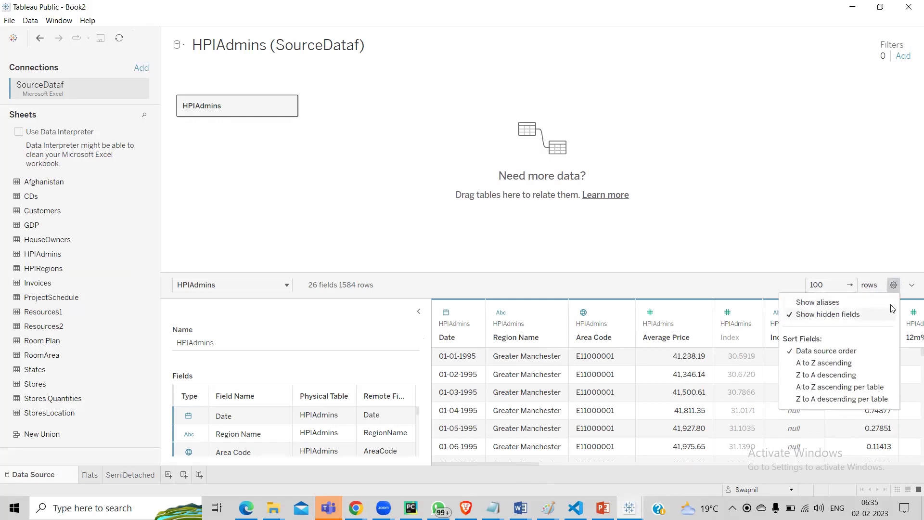
left_click(911, 289)
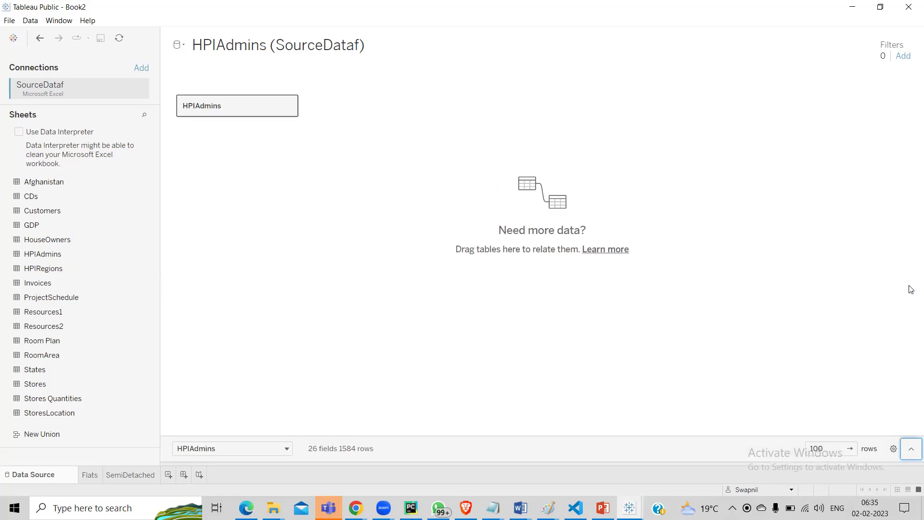
left_click(909, 448)
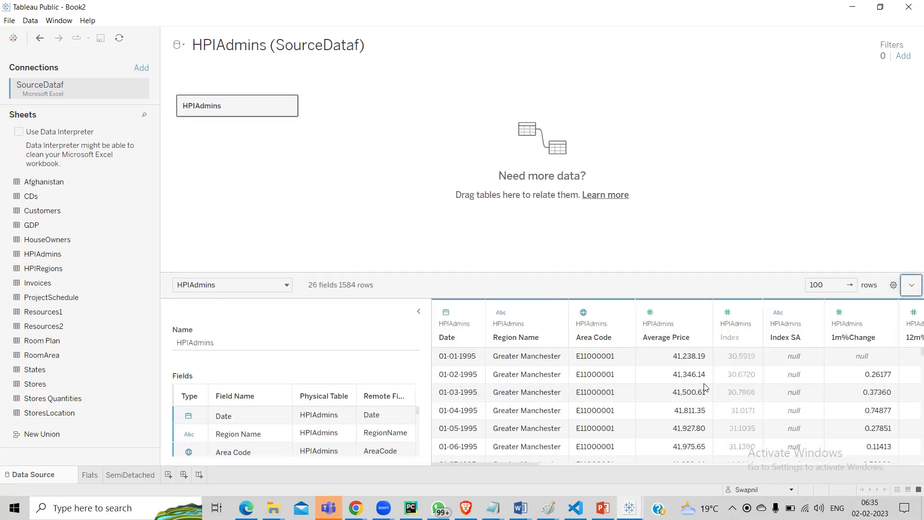
Unhide the Semi Detached Price and Semi Detached Index fields in the HPIAdmins data preview
scroll(573, 465, "right", 1)
left_click_drag(574, 464, 740, 466)
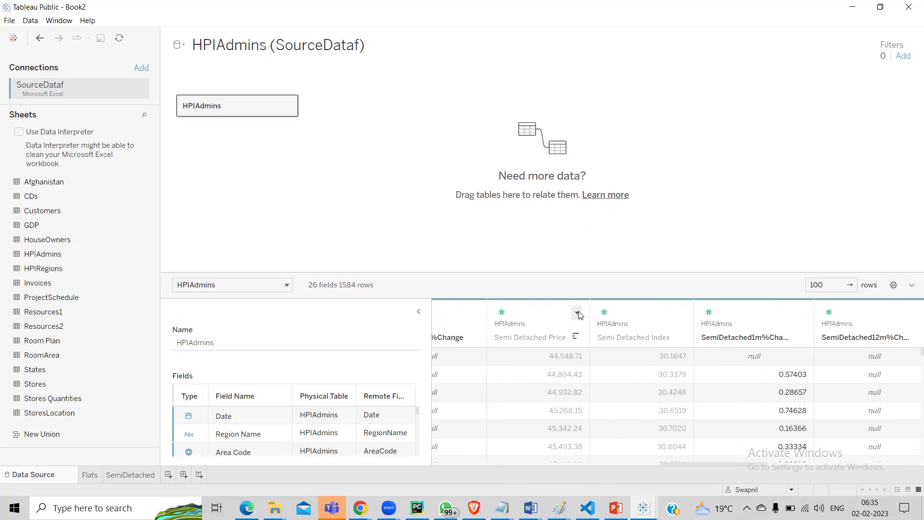
left_click(577, 313)
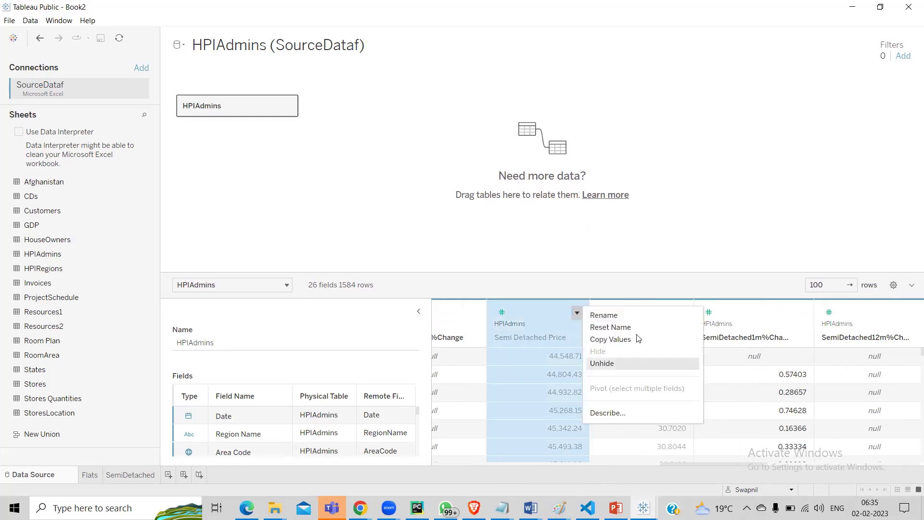
left_click(607, 356)
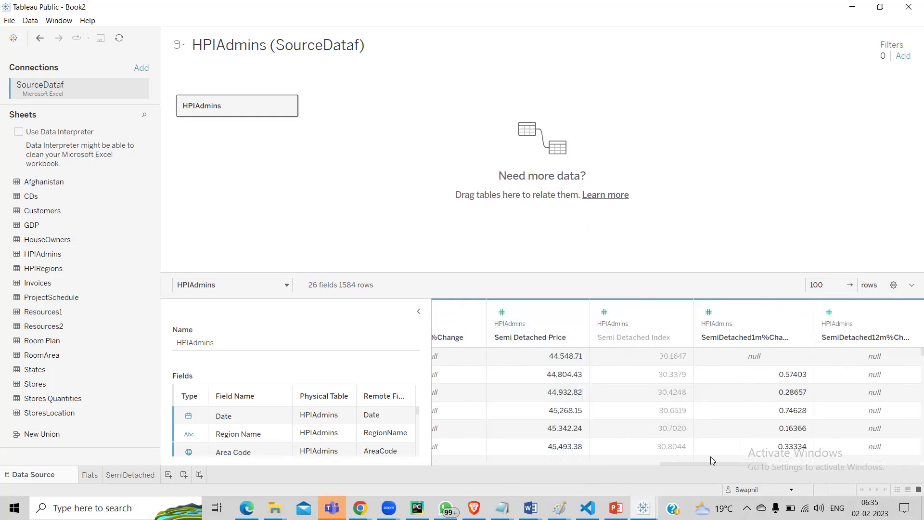
left_click(681, 313)
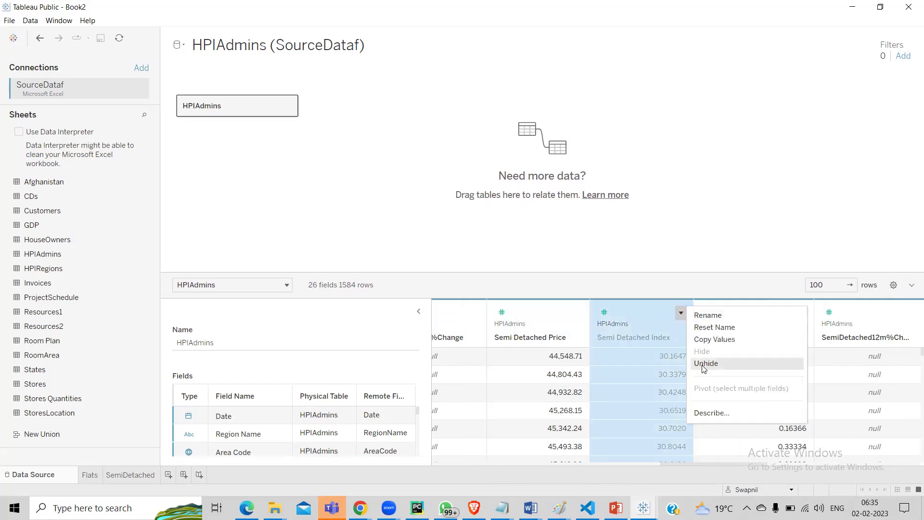
left_click(705, 364)
Unhide the Sales Volume field in the HPIAdmins data preview
left_click_drag(686, 462, 566, 458)
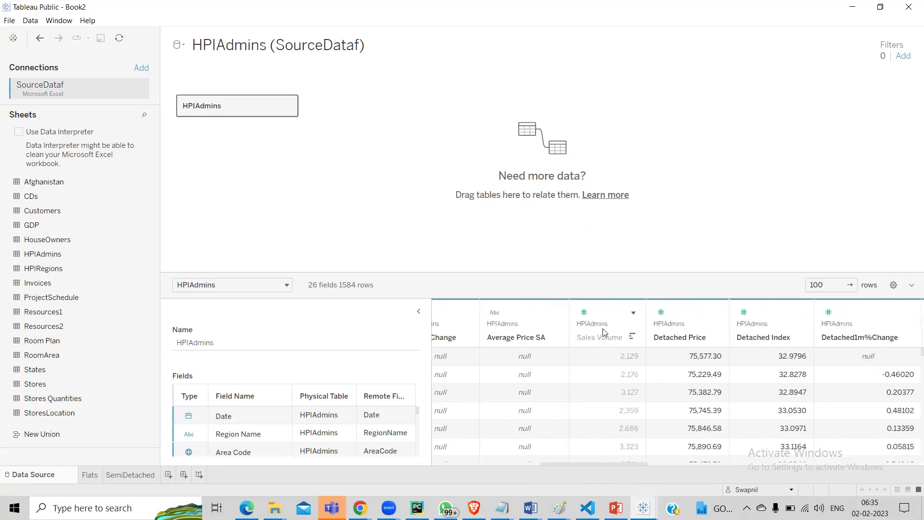
left_click(633, 312)
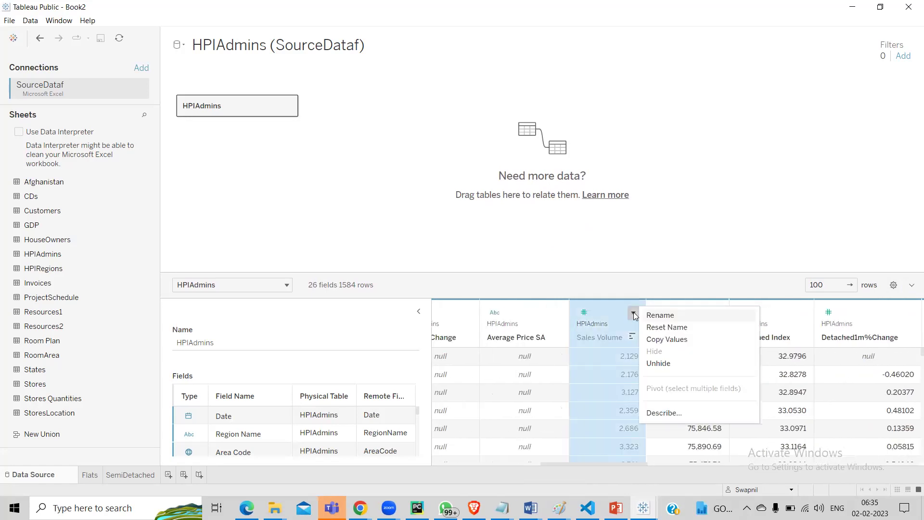
left_click(660, 365)
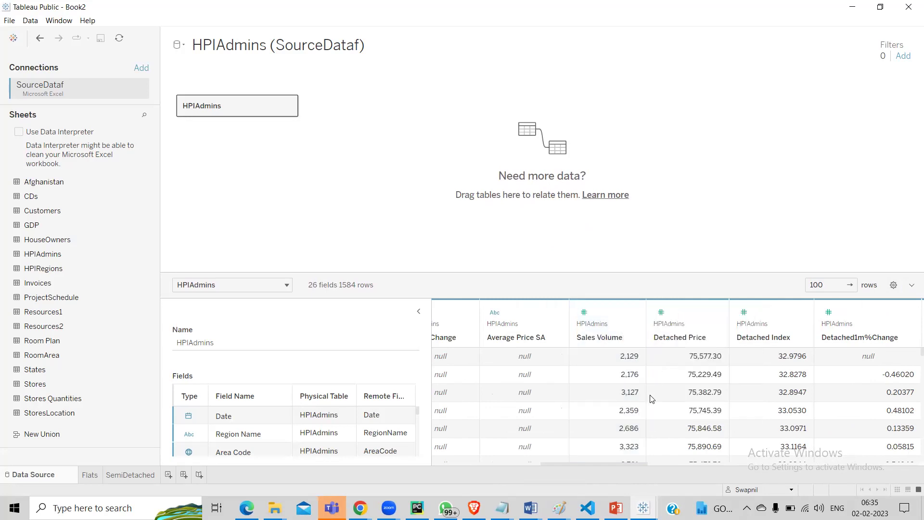
Unhide the Index field in the HPIAdmins data preview
left_click_drag(598, 463, 536, 463)
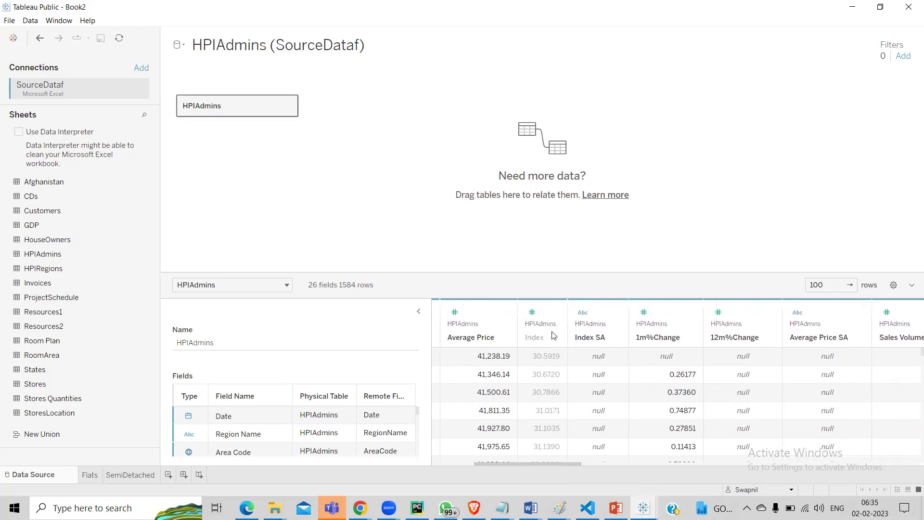
left_click(554, 314)
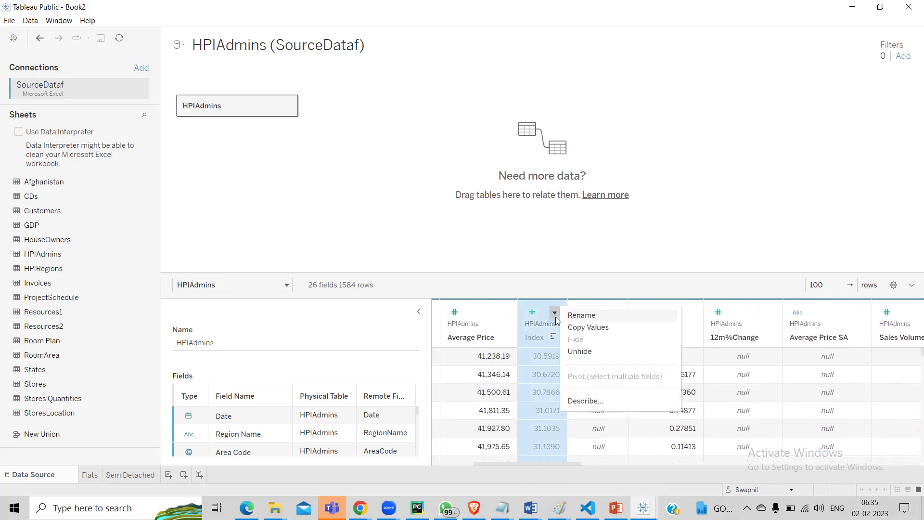
left_click(580, 352)
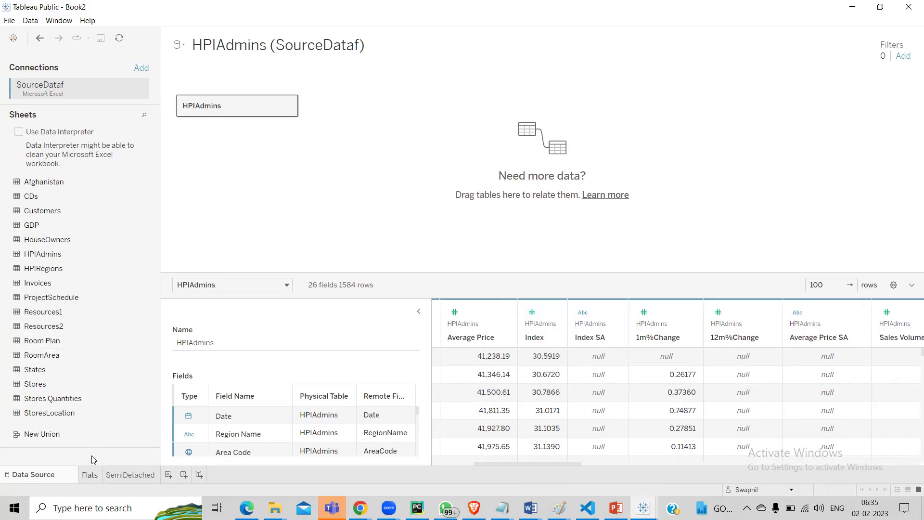
On the Flats worksheet, group the data fields by folder instead of by data source table
left_click(90, 476)
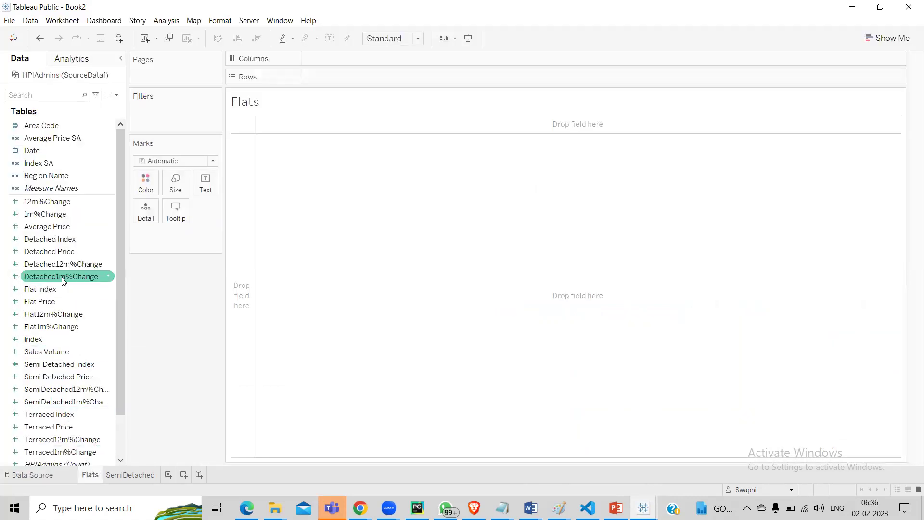
left_click(50, 242)
right_click(50, 242)
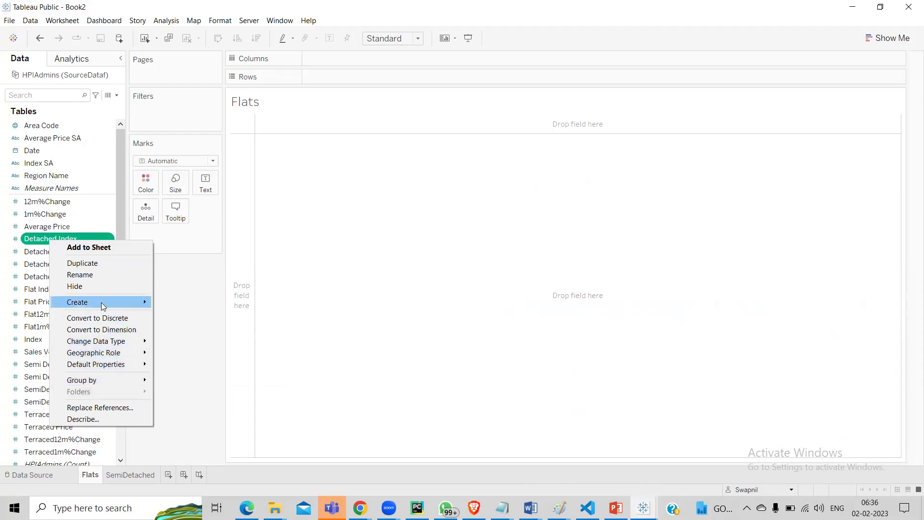
mouse_move(103, 306)
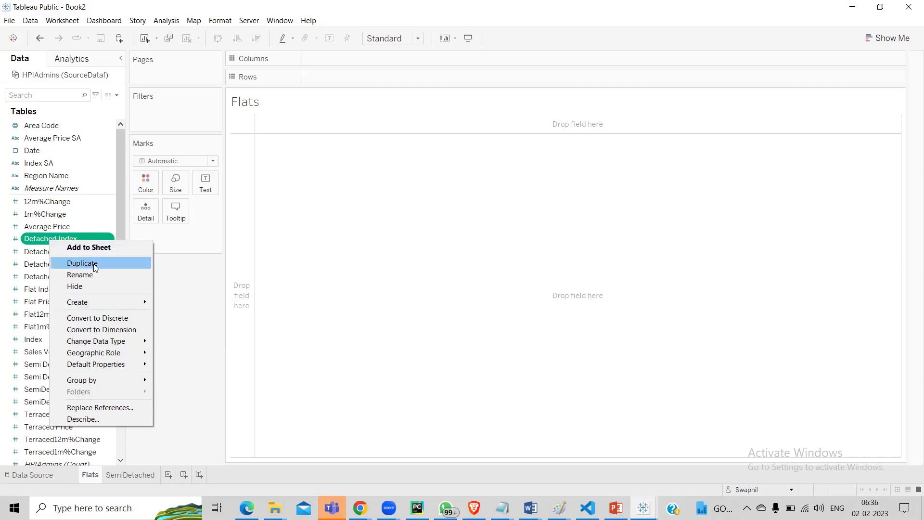
mouse_move(110, 383)
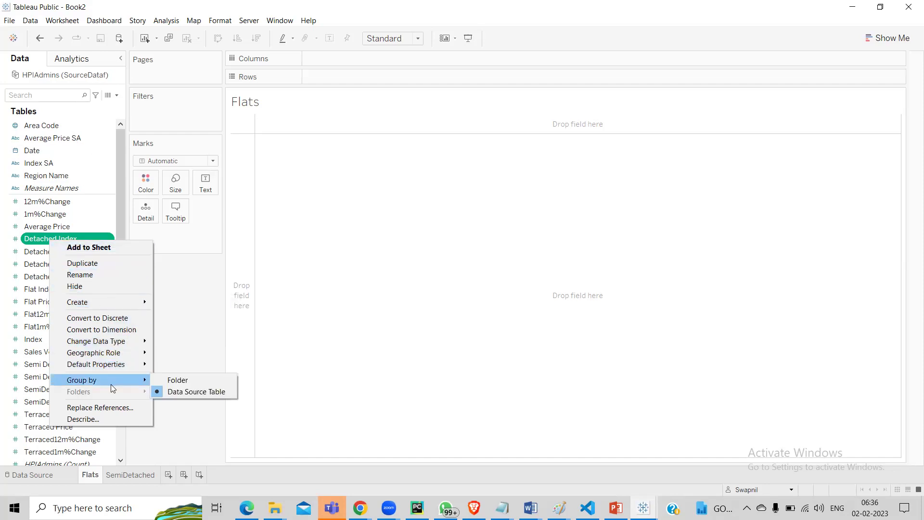
left_click(177, 380)
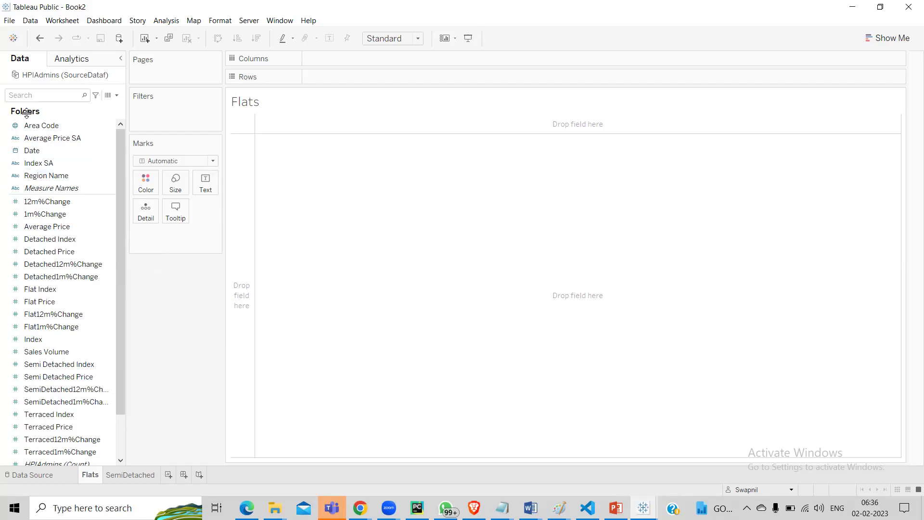
Create a folder named Detached from the Detached Index field
right_click(49, 242)
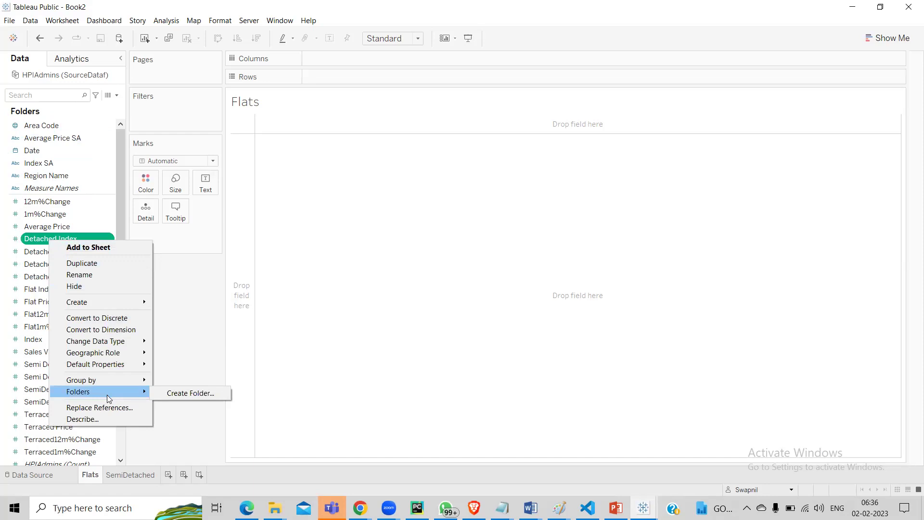
left_click(173, 394)
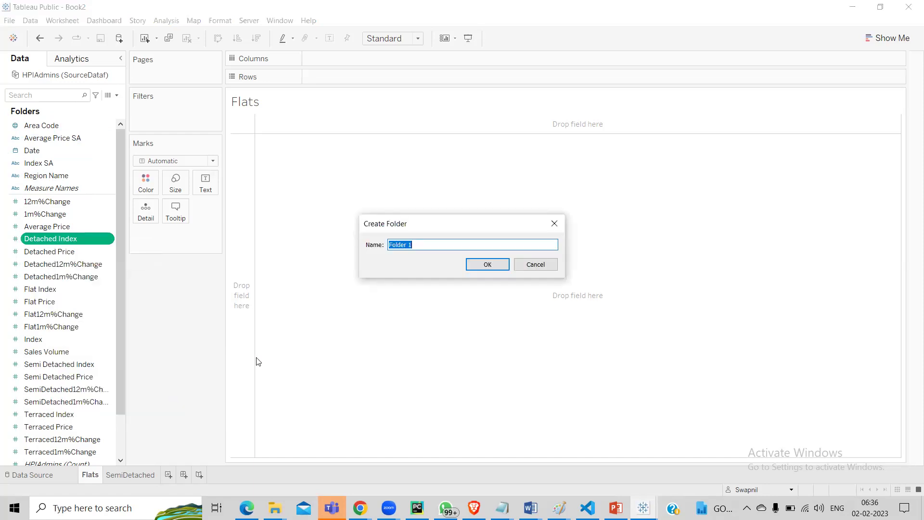
type("Detached")
left_click(495, 269)
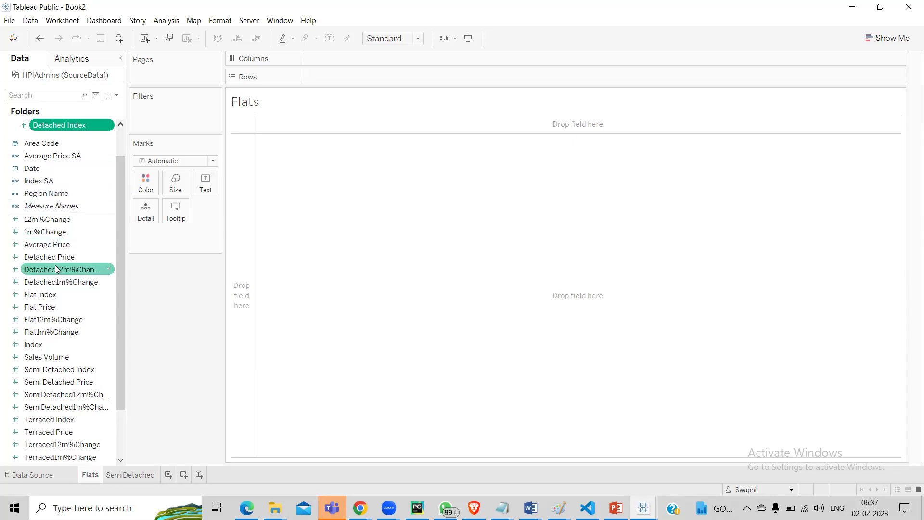
Move Detached Price, Detached12m%Change and Detached1m%Change into the Detached folder and collapse the folder
left_click_drag(56, 259, 58, 130)
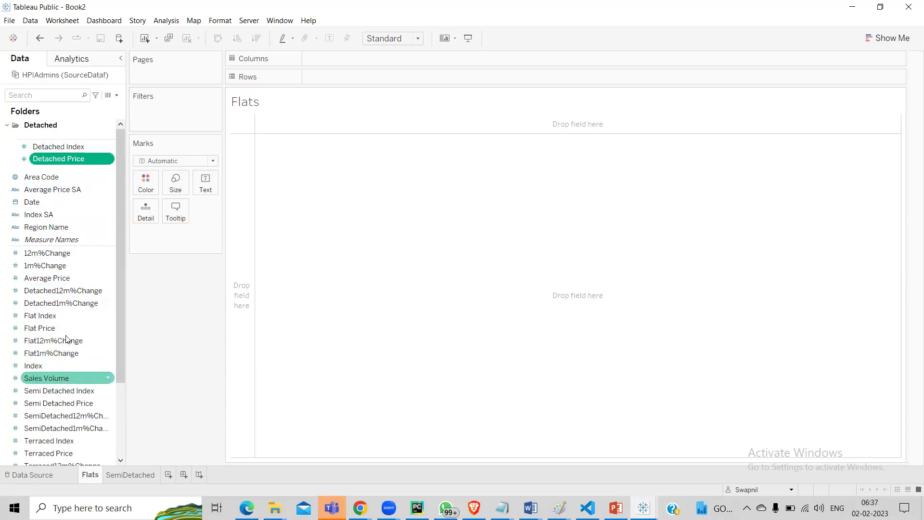
left_click(62, 287)
left_click_drag(61, 287, 60, 155)
left_click_drag(50, 305, 51, 180)
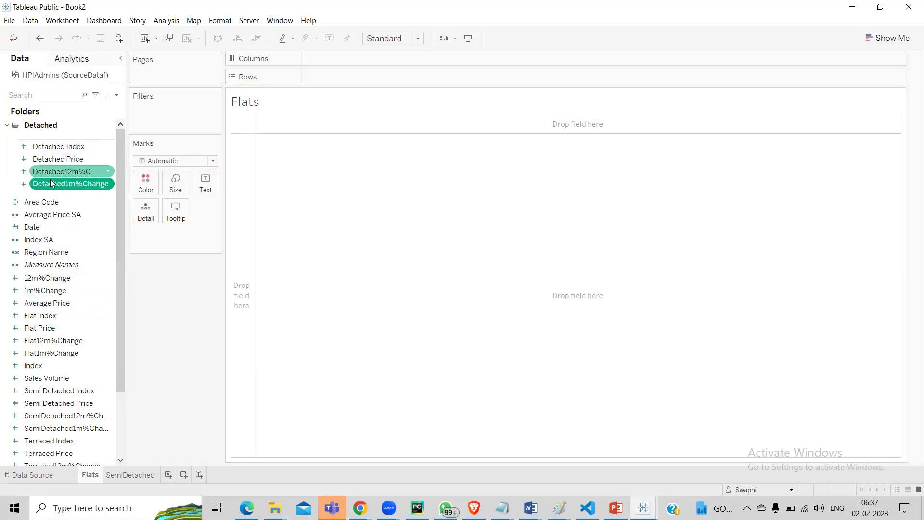
scroll(56, 332, "down", 3)
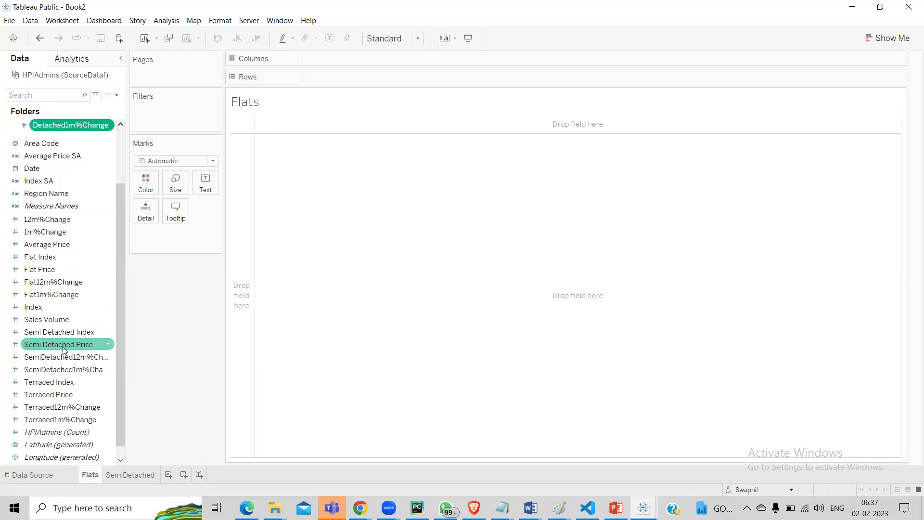
scroll(83, 349, "up", 3)
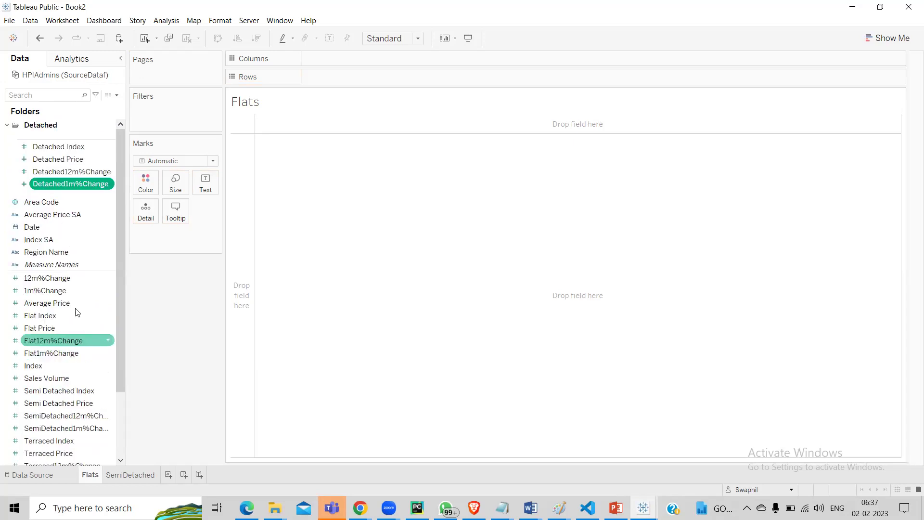
left_click(7, 125)
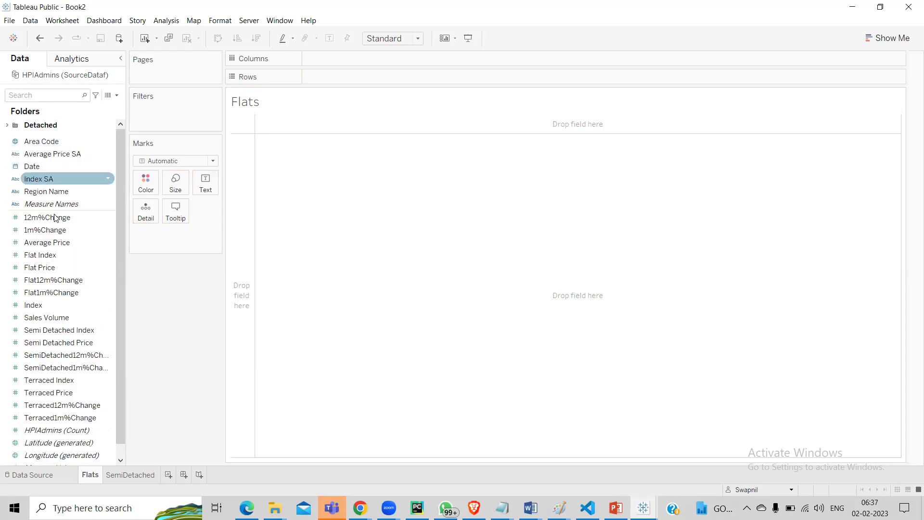
Create a folder named SemiDetached from the Semi Detached Index field
right_click(67, 328)
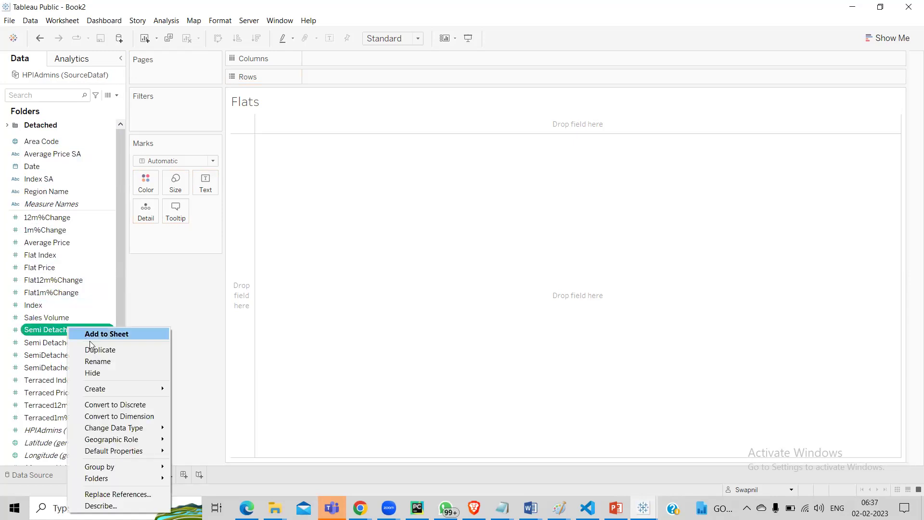
mouse_move(142, 482)
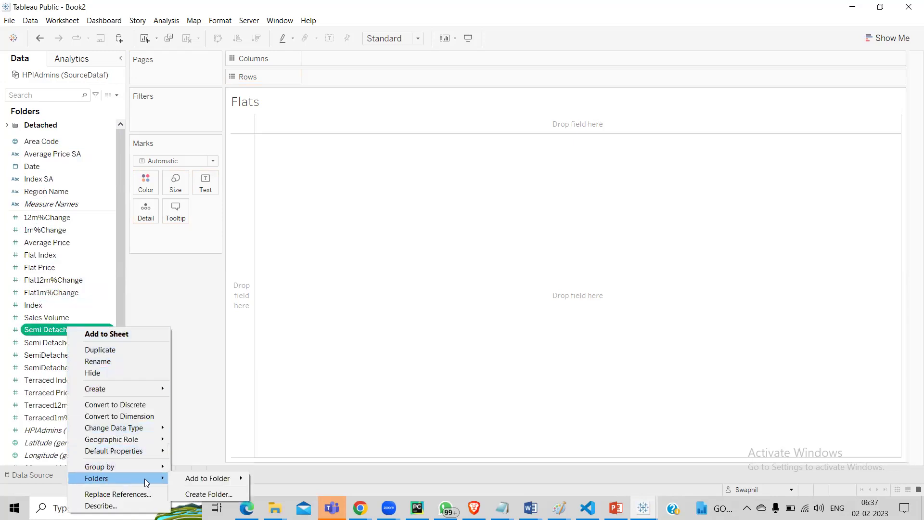
left_click(189, 493)
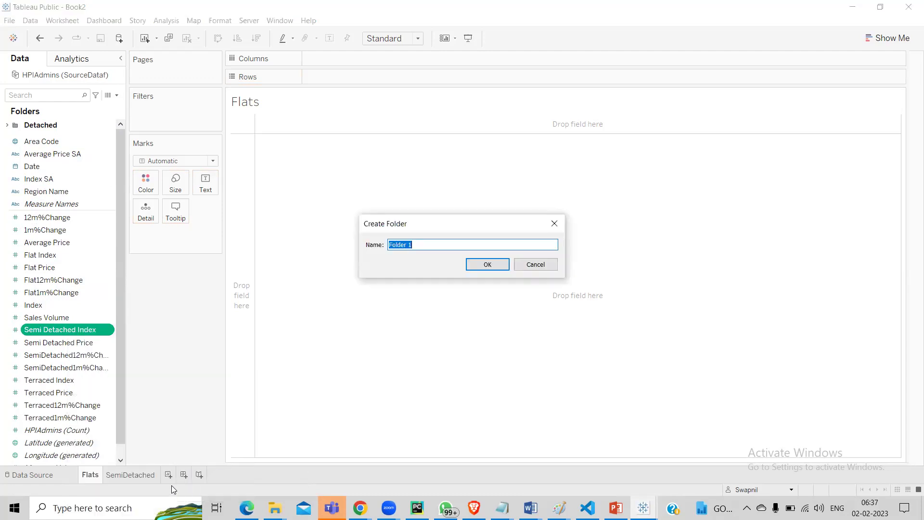
type("SemiDetached")
left_click(488, 264)
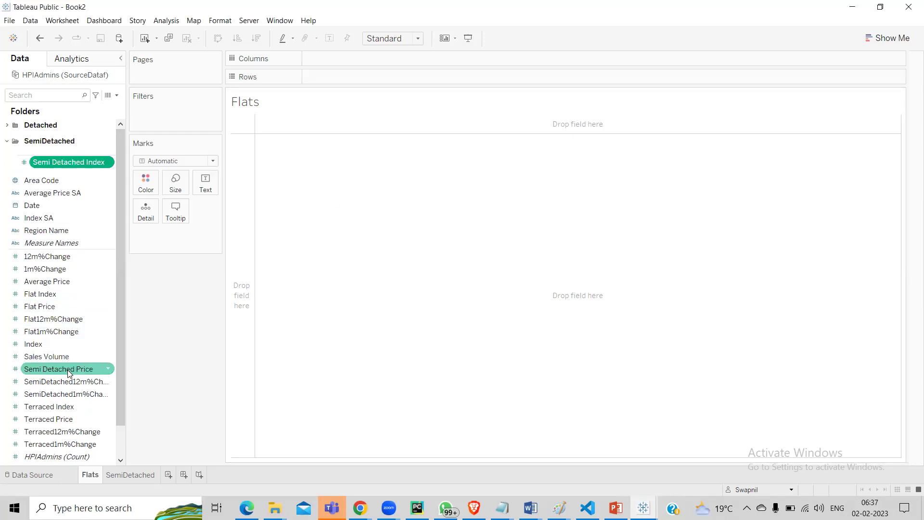
Move Semi Detached Price, SemiDetached12m%Change and SemiDetached1m%Change into the SemiDetached folder and collapse the folder
left_click_drag(69, 369, 61, 163)
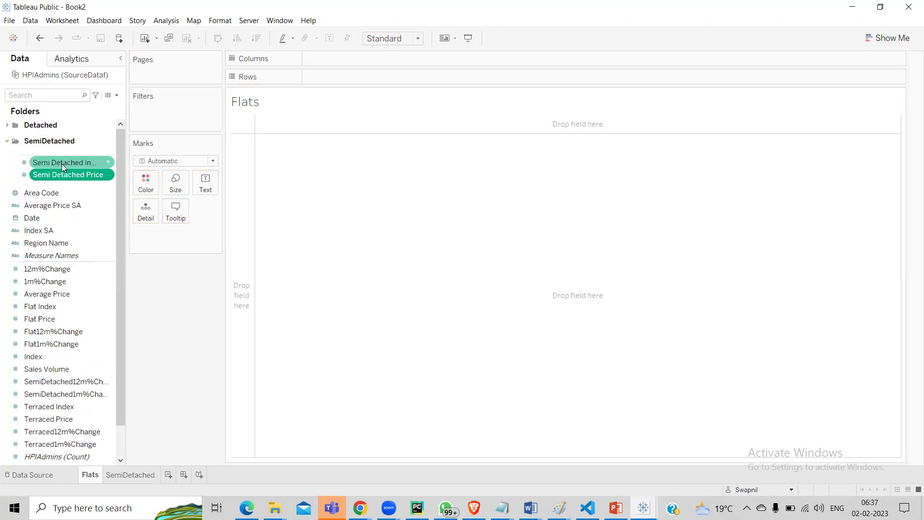
left_click_drag(58, 381, 63, 185)
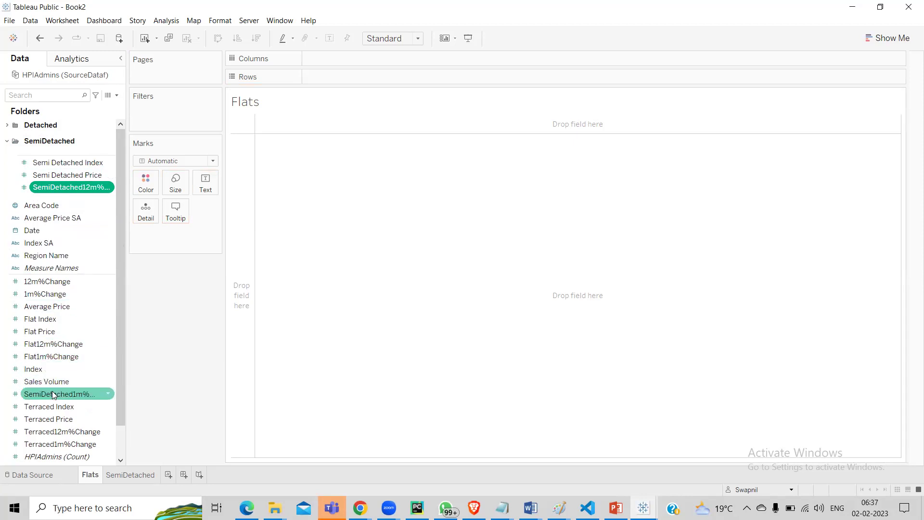
left_click_drag(52, 392, 53, 184)
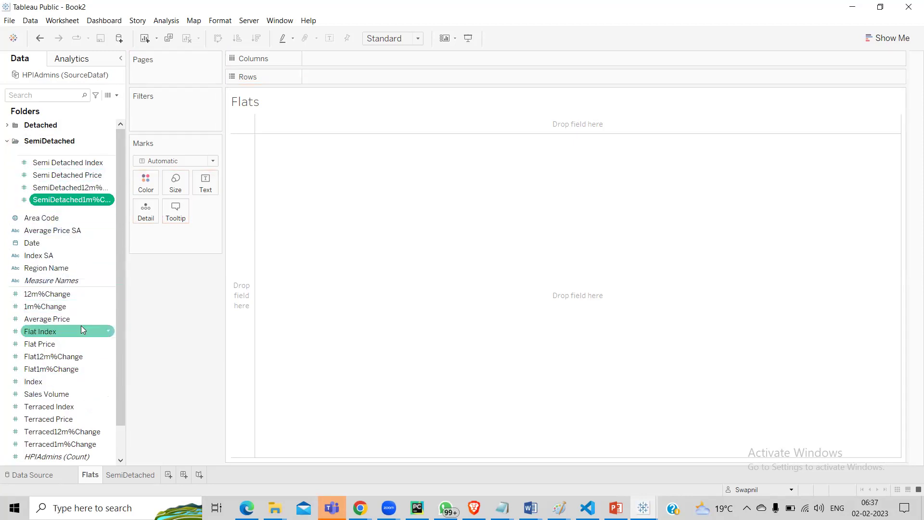
scroll(81, 326, "down", 1)
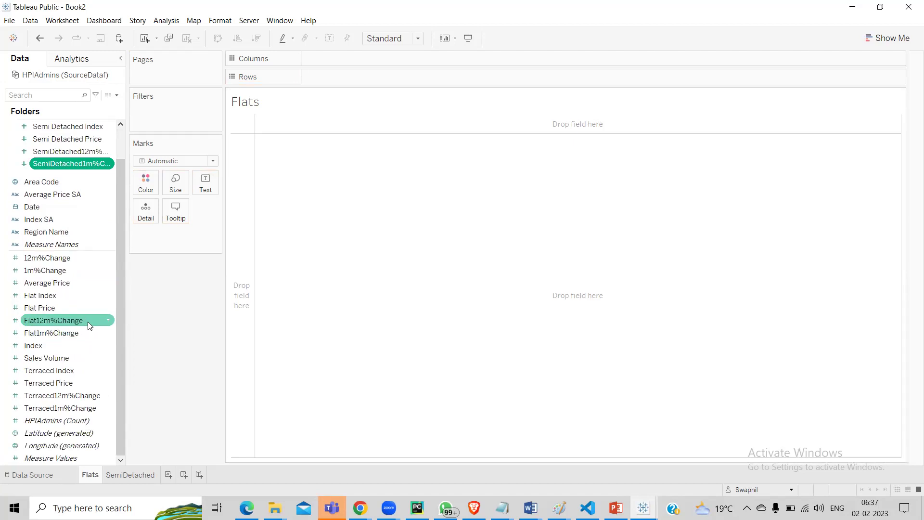
scroll(85, 289, "up", 1)
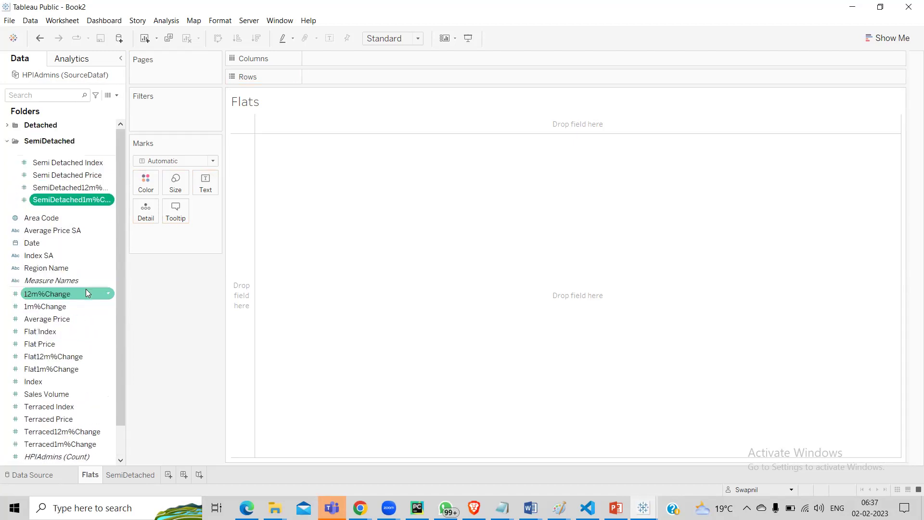
left_click(5, 142)
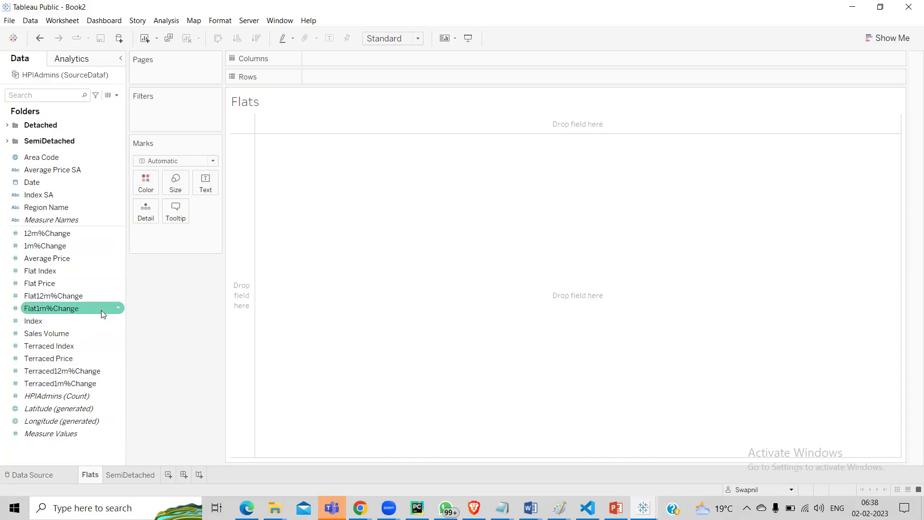
Add the 12m%Change measure to the Flats worksheet view
double_click(58, 235)
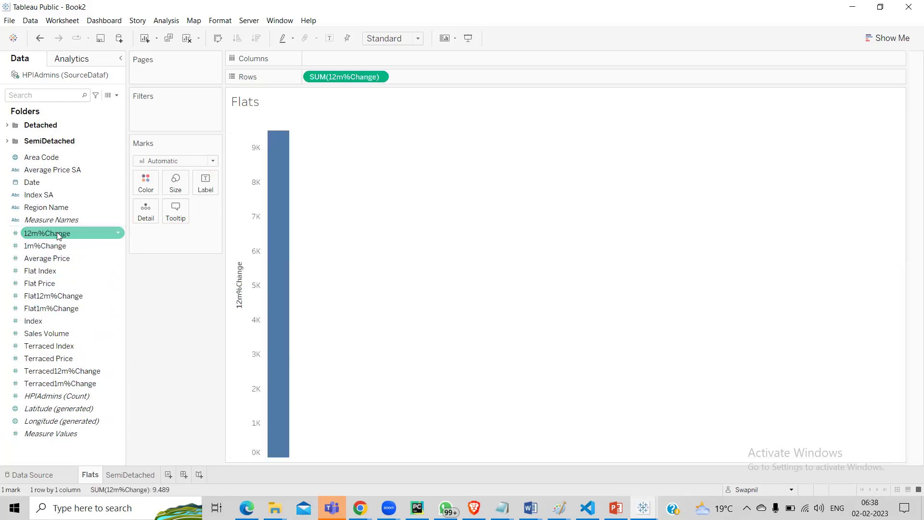
right_click(116, 234)
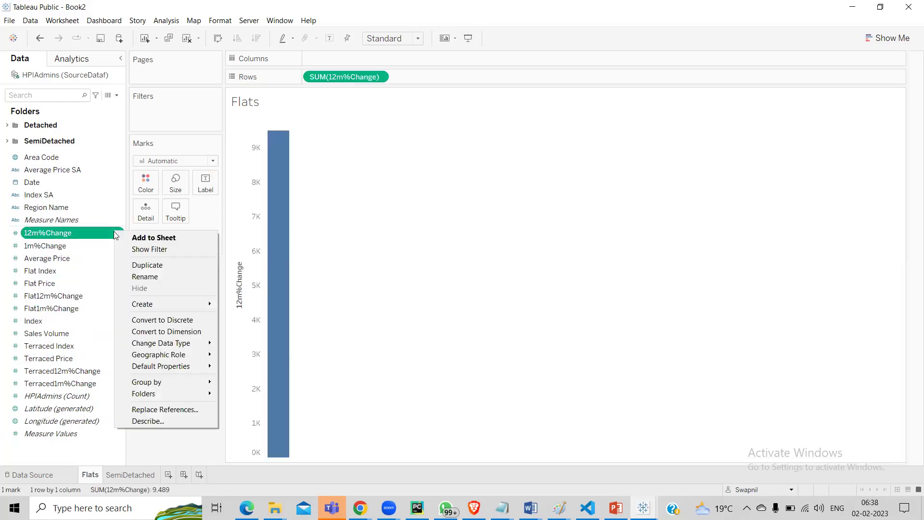
left_click(150, 279)
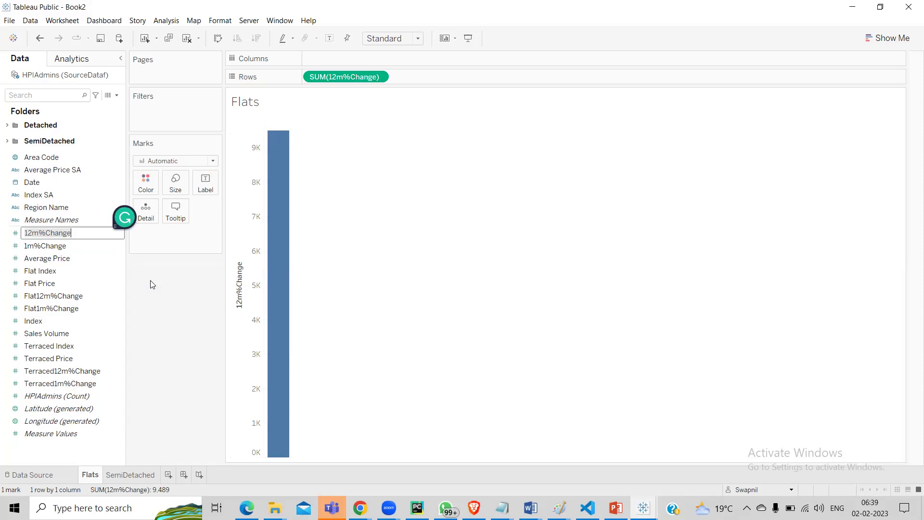
key("End")
key("Return")
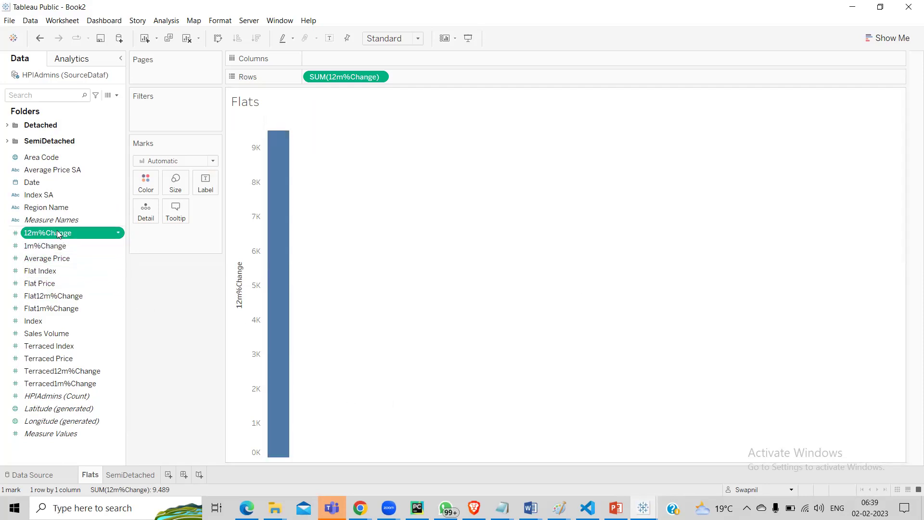
left_click(241, 292)
right_click(240, 292)
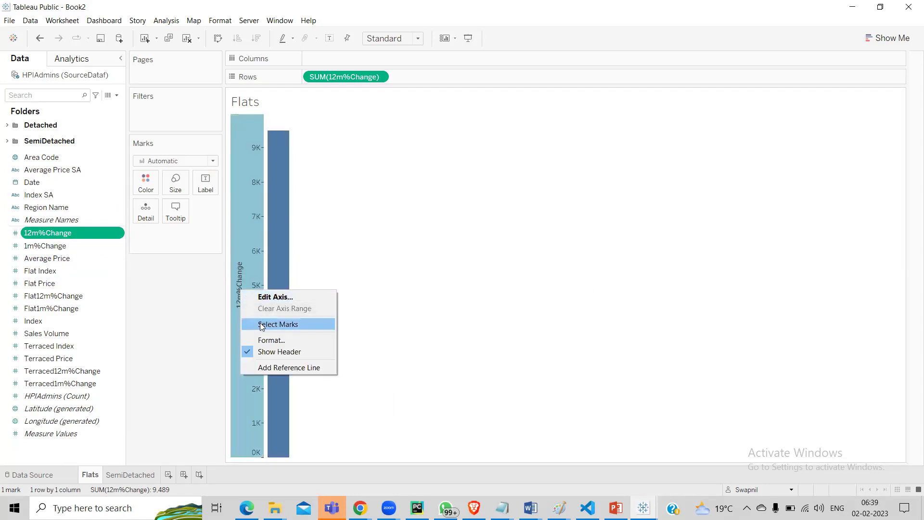
left_click(49, 234)
right_click(49, 235)
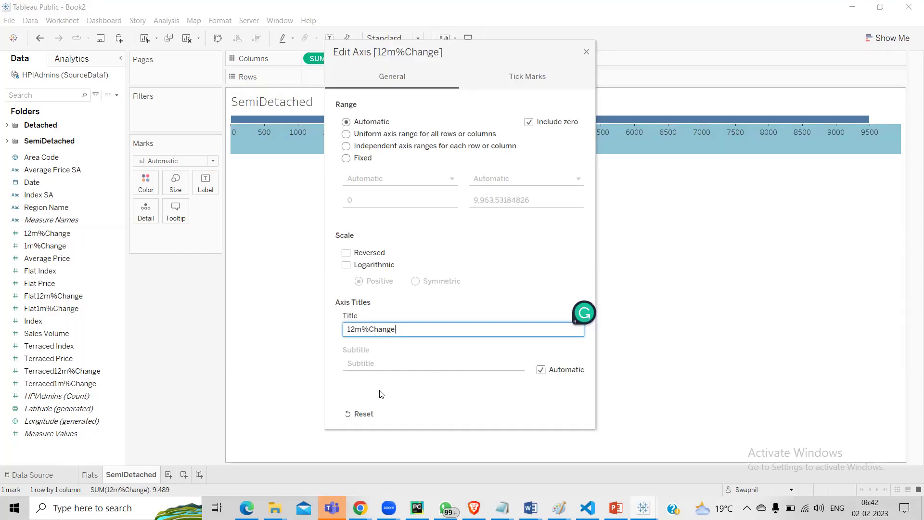
Close the 12m%Change axis settings and add Flat1m%Change to the SemiDetached worksheet's columns after 12m%Change
left_click(587, 52)
right_click(568, 146)
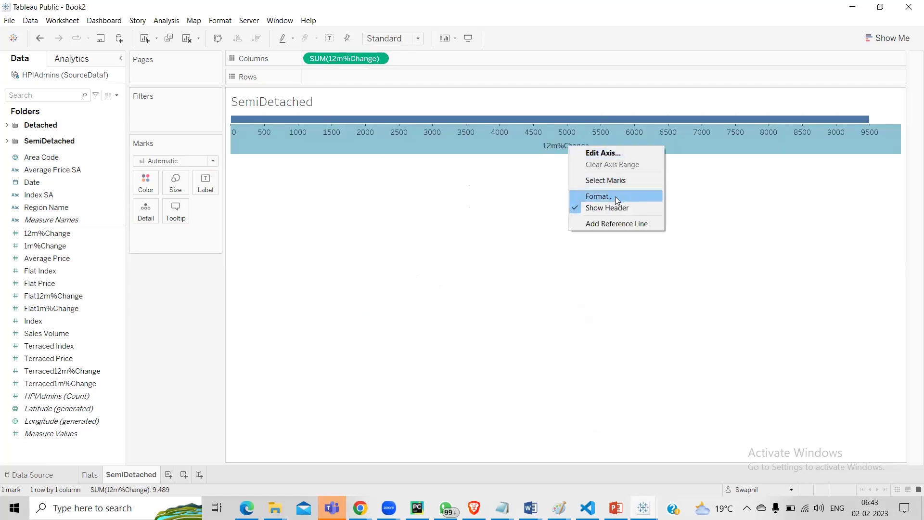
left_click(531, 224)
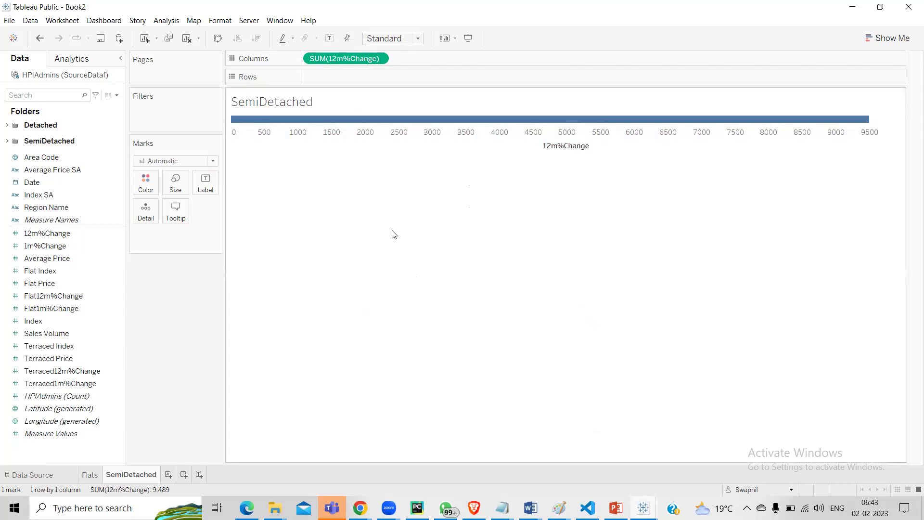
left_click(23, 325)
left_click_drag(50, 309, 411, 61)
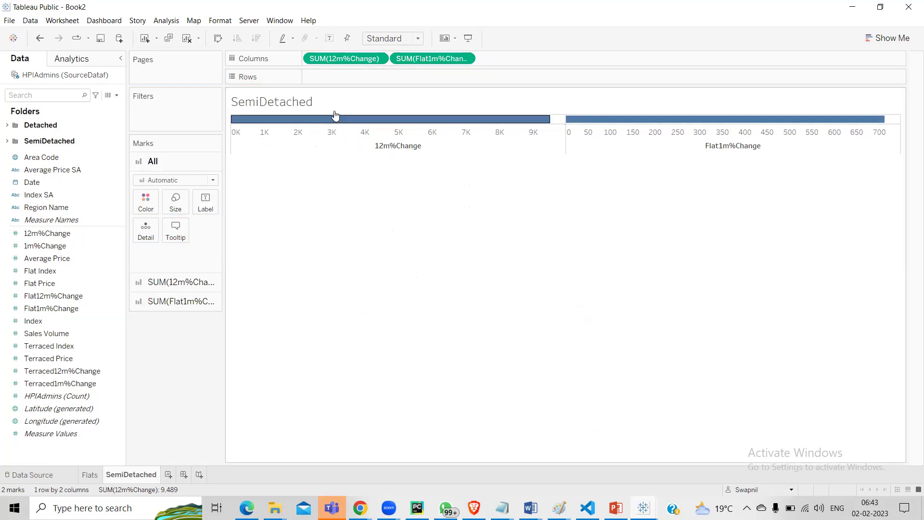
Clear both measures from the SemiDetached columns and plot Date, Average Price and Region Name as packed bubbles
left_click_drag(432, 60, 49, 298)
left_click_drag(339, 55, 53, 284)
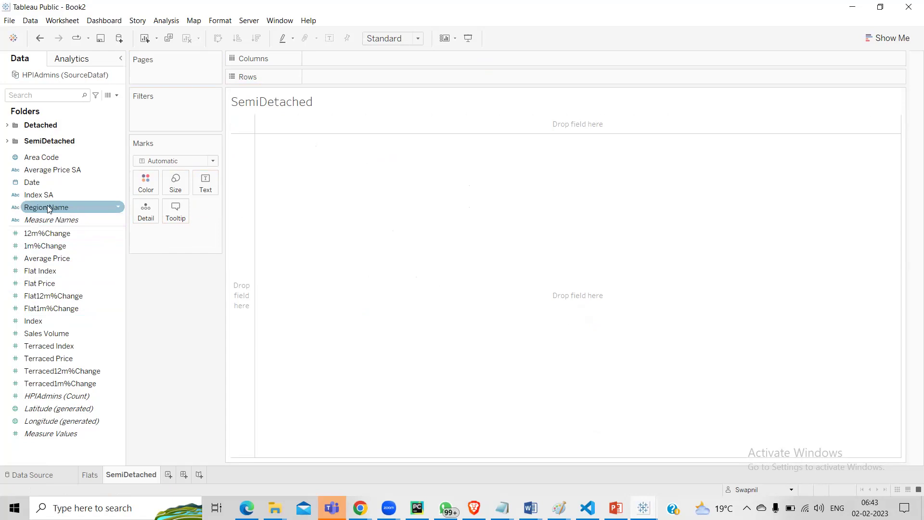
left_click(32, 186)
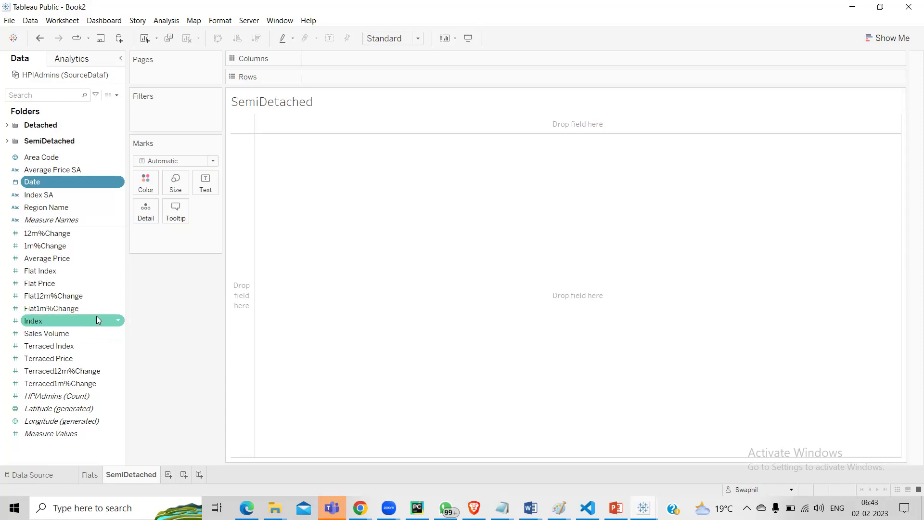
left_click(80, 262)
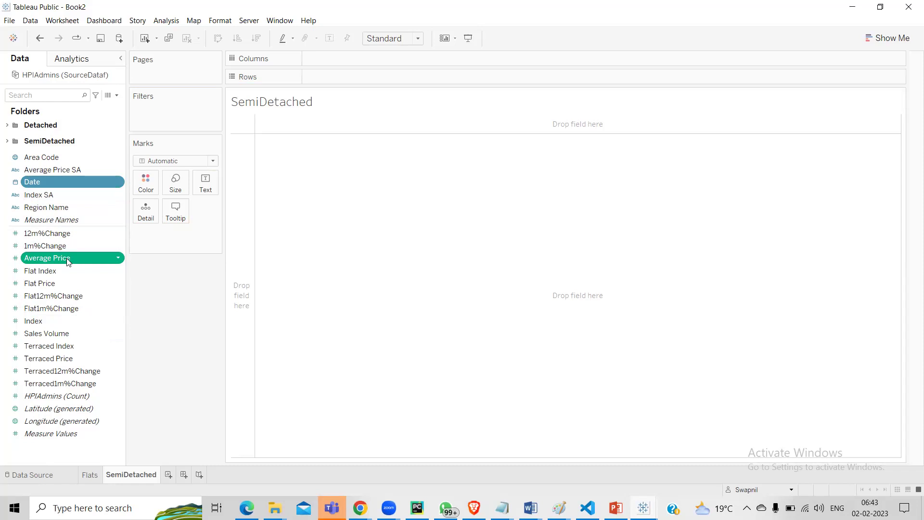
left_click(49, 207, "ctrl")
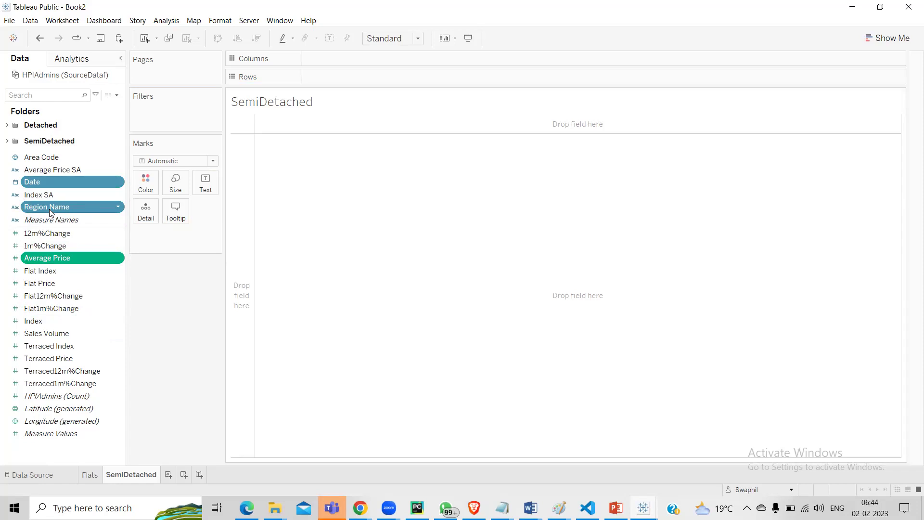
left_click(893, 39)
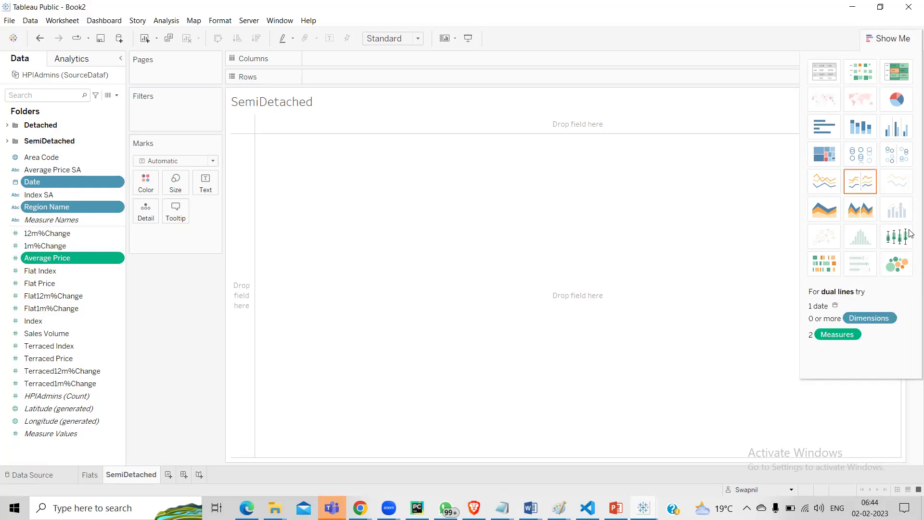
left_click(897, 264)
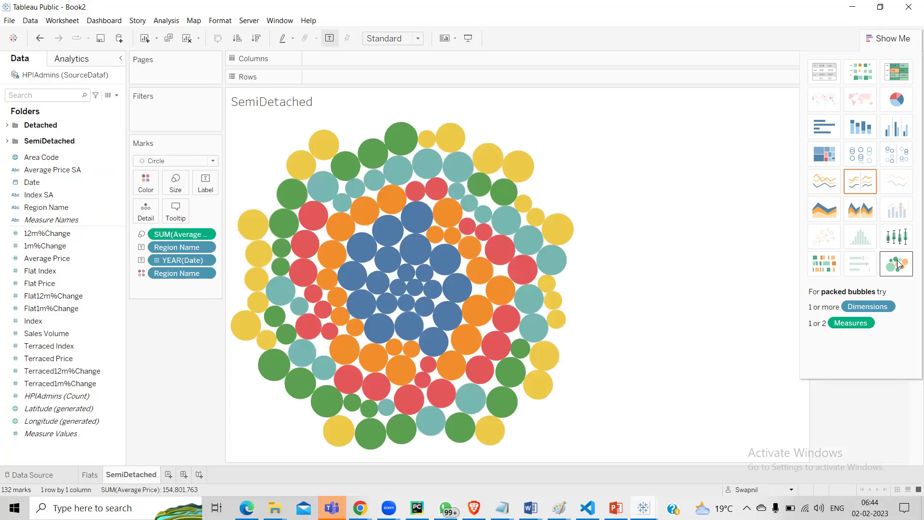
mouse_move(322, 213)
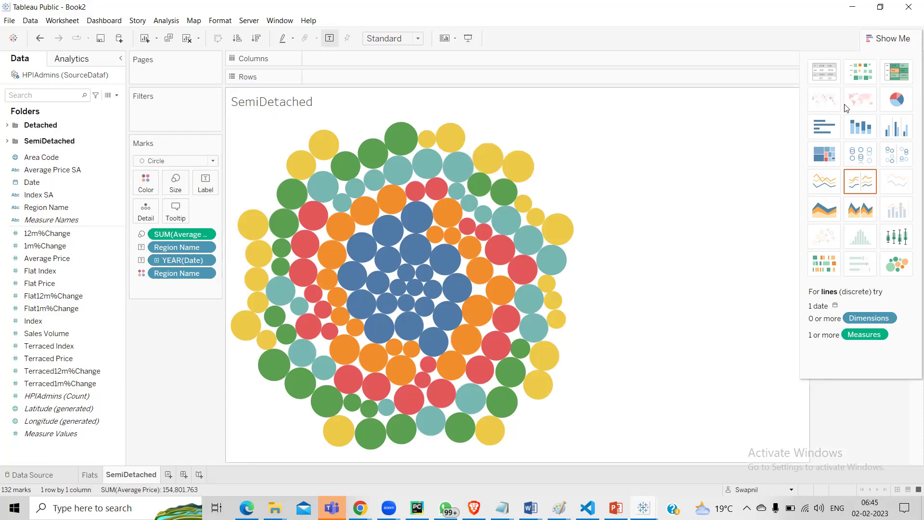
Change the packed bubbles chart to stacked bars
left_click(868, 128)
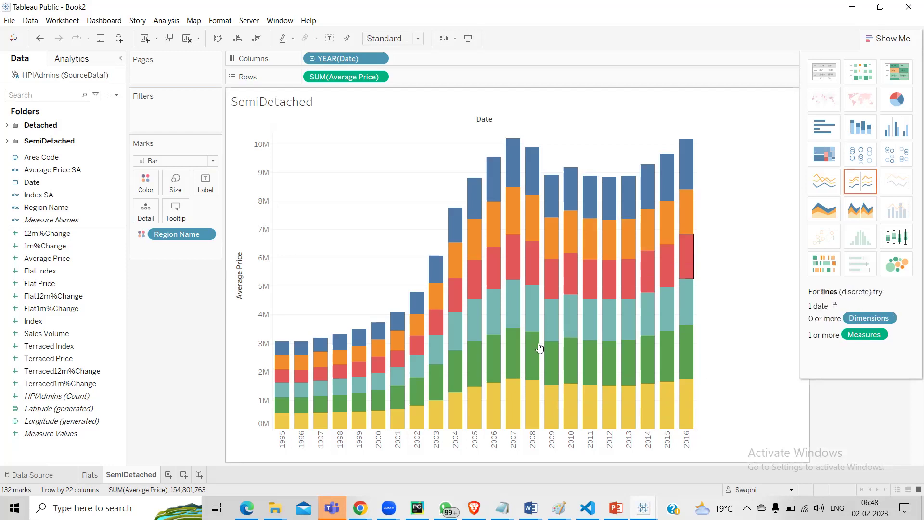
mouse_move(530, 347)
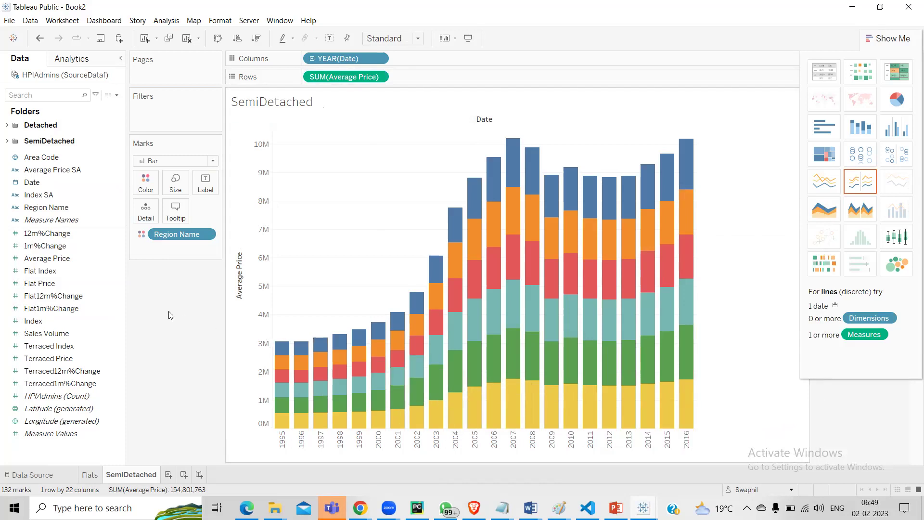
Try Region Name on the columns with the year of Date in the marks, and restore the year columns coloured by Region Name
left_click(89, 300)
left_click_drag(171, 235, 457, 59)
left_click_drag(337, 58, 162, 233)
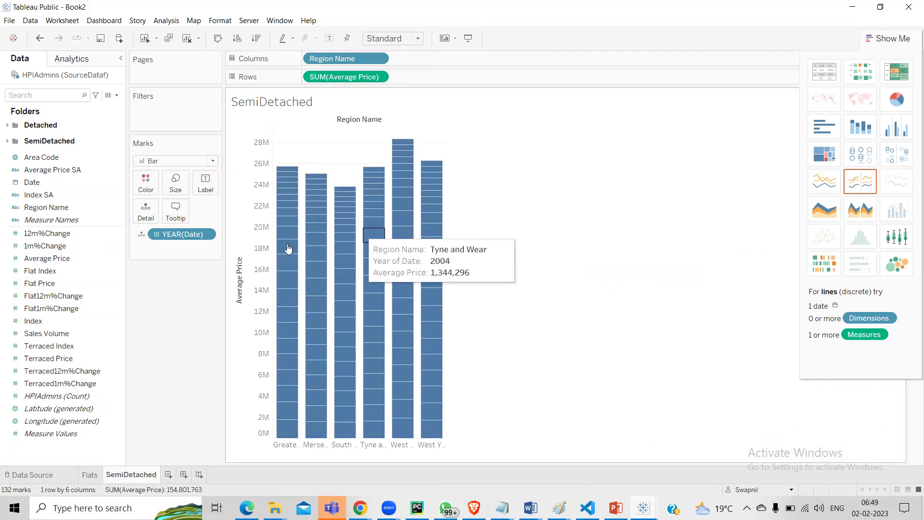
left_click_drag(170, 233, 411, 60)
left_click_drag(333, 59, 148, 179)
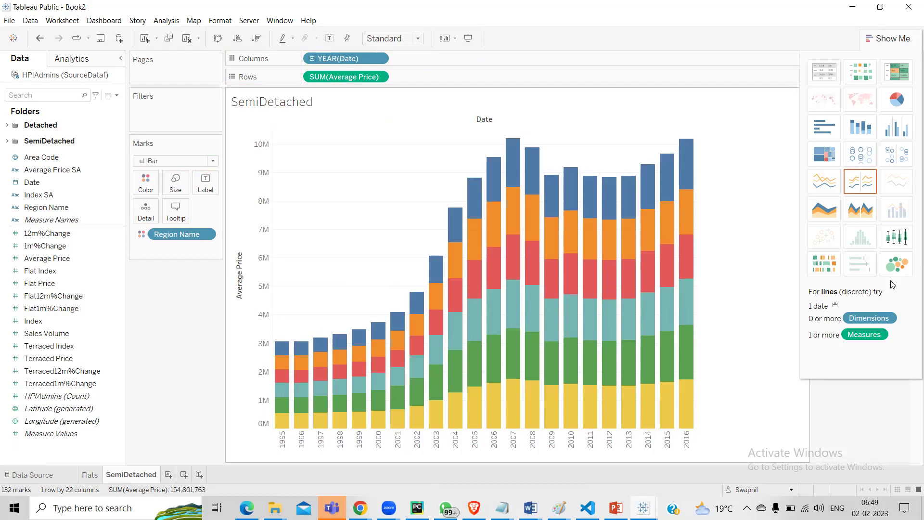
Change the aggregation of the Average Price measure in the rows from Sum to Average
left_click_drag(47, 233, 543, 247)
mouse_move(639, 314)
mouse_move(532, 348)
left_click(380, 77)
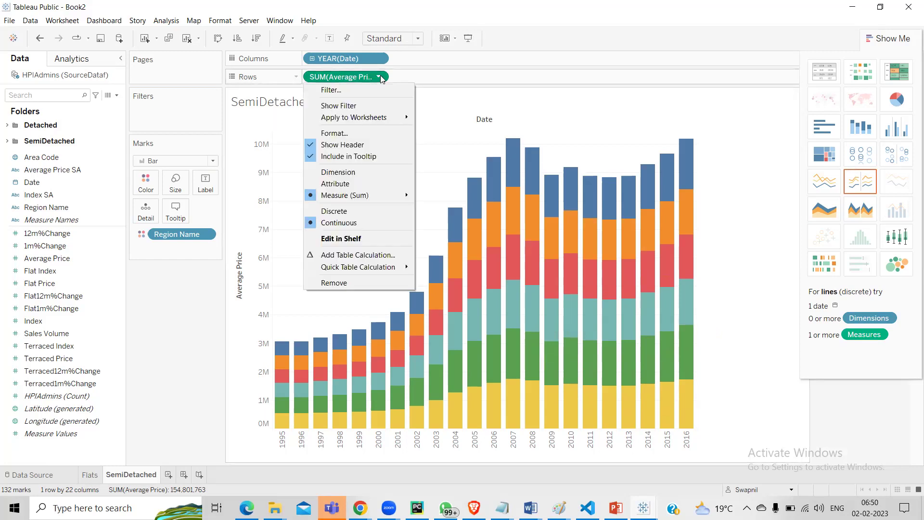
mouse_move(385, 197)
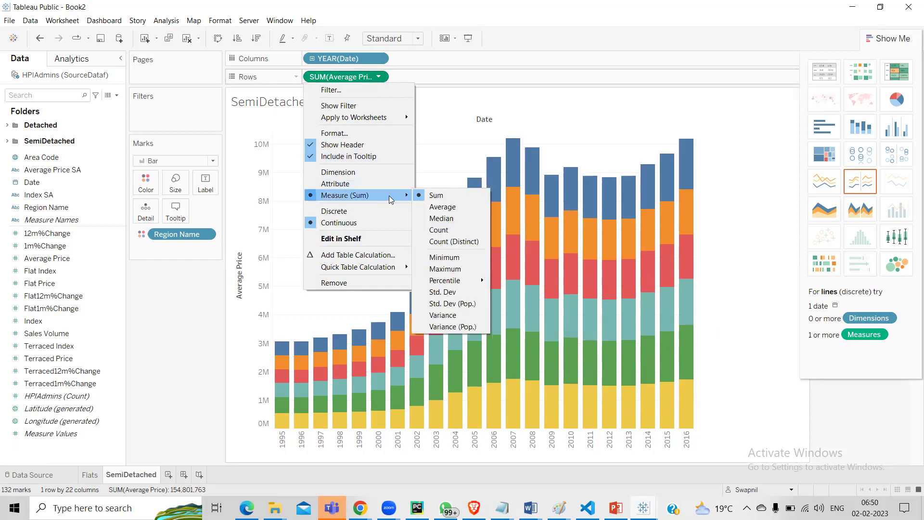
left_click(430, 206)
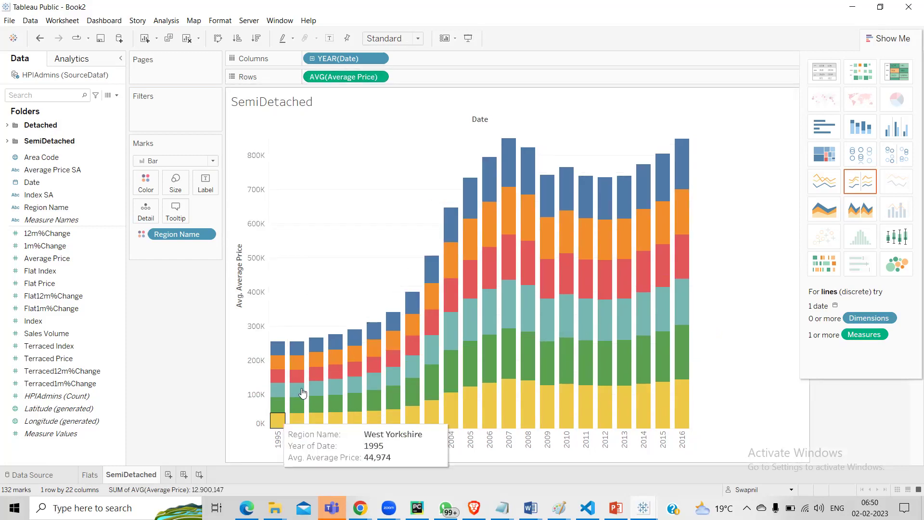
Move Region Name from the marks to the columns and the year of Date from the columns to the marks
right_click(283, 441)
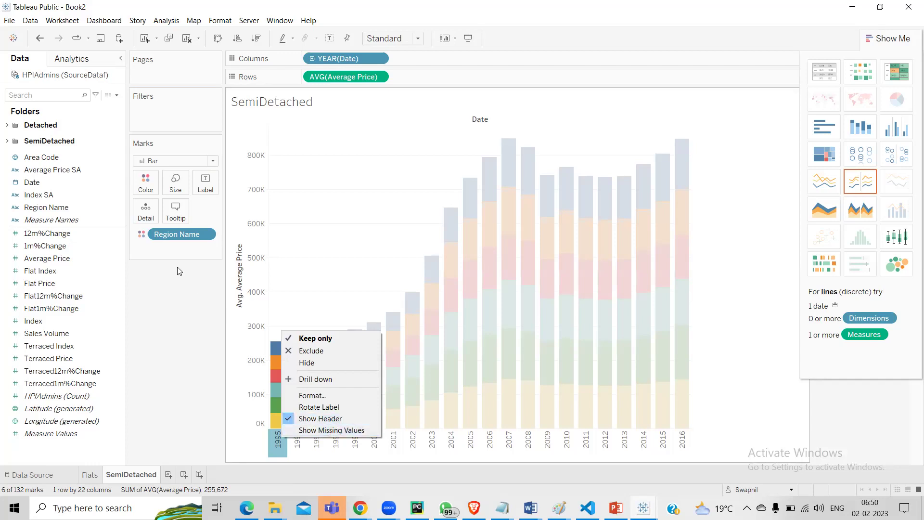
left_click(176, 233)
left_click_drag(176, 233, 458, 59)
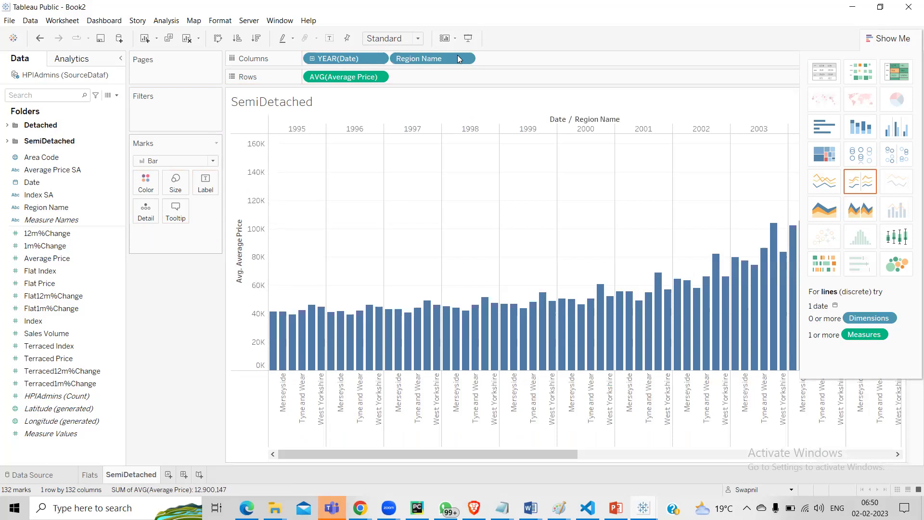
left_click_drag(340, 59, 159, 232)
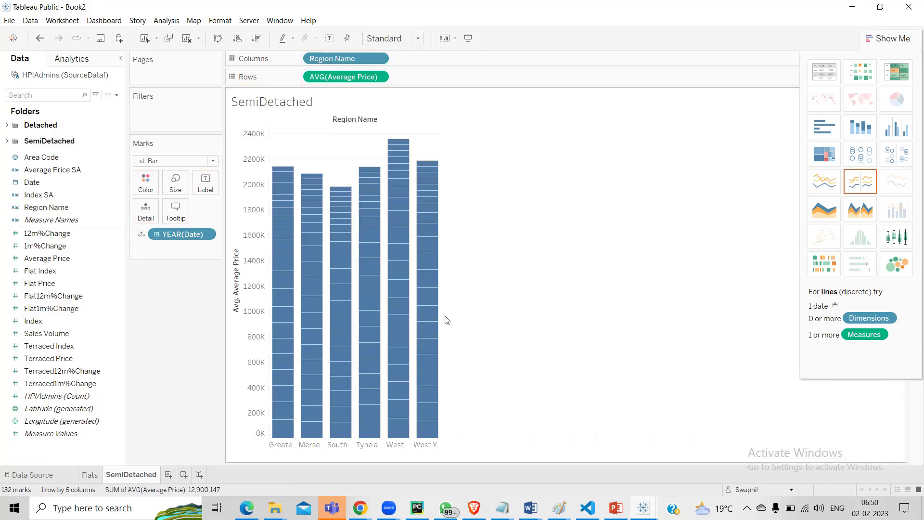
Edit the alias of the Tyne and Wear region to read Tyne & Wear
right_click(367, 450)
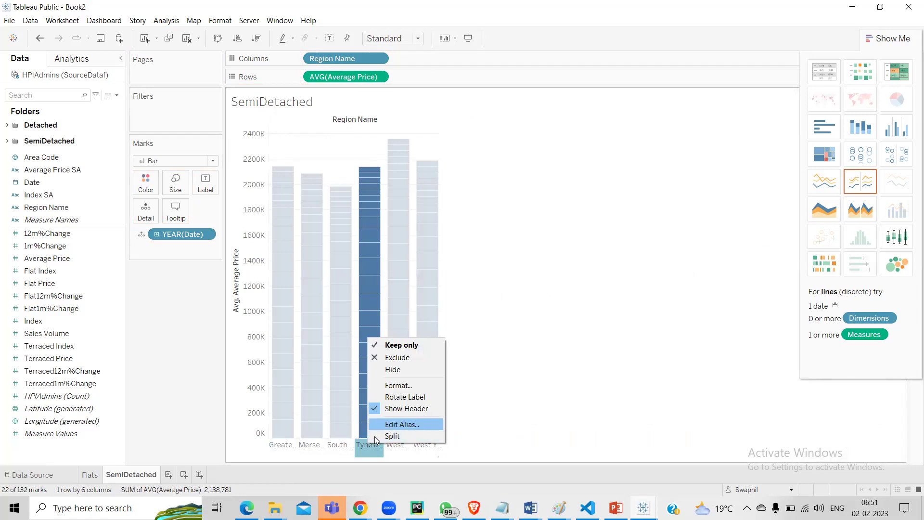
left_click(496, 380)
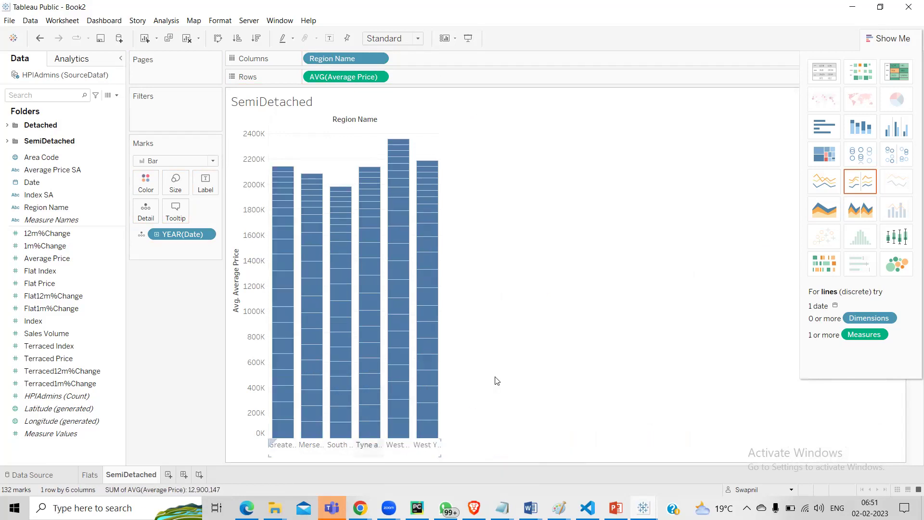
left_click(372, 449)
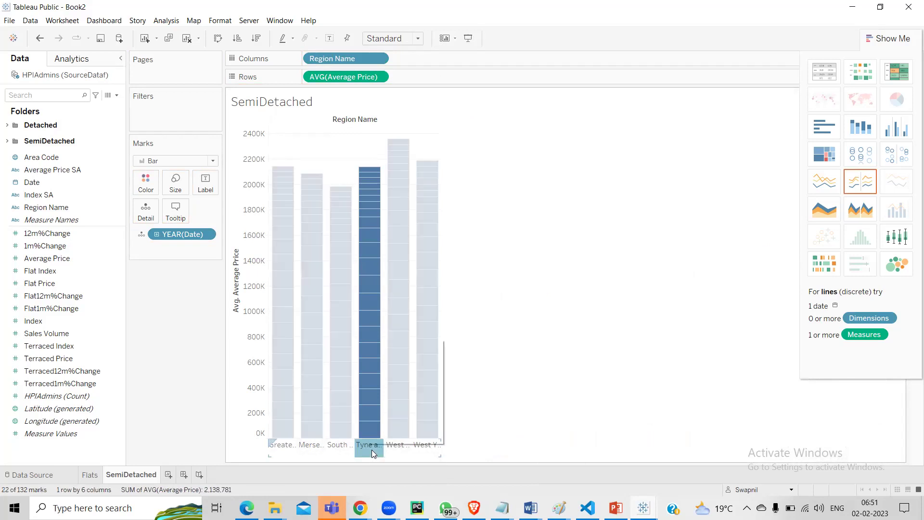
right_click(371, 449)
left_click(400, 426)
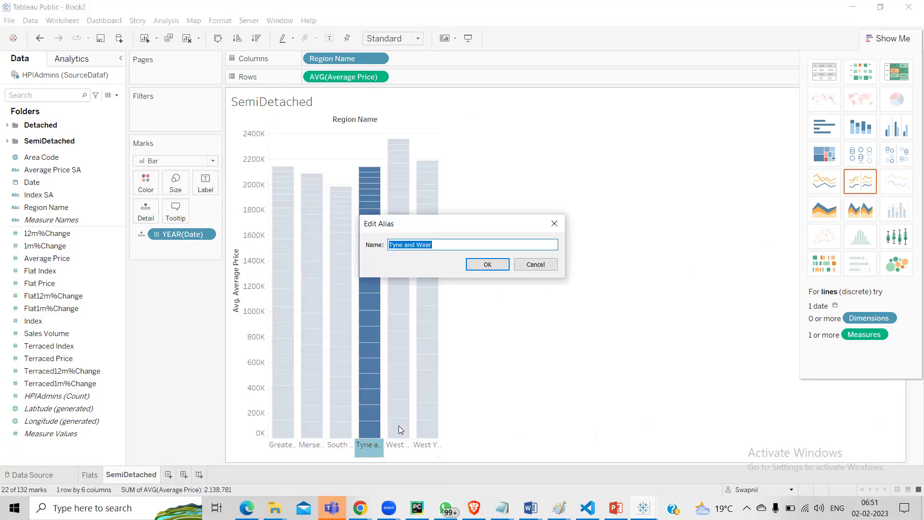
double_click(410, 245)
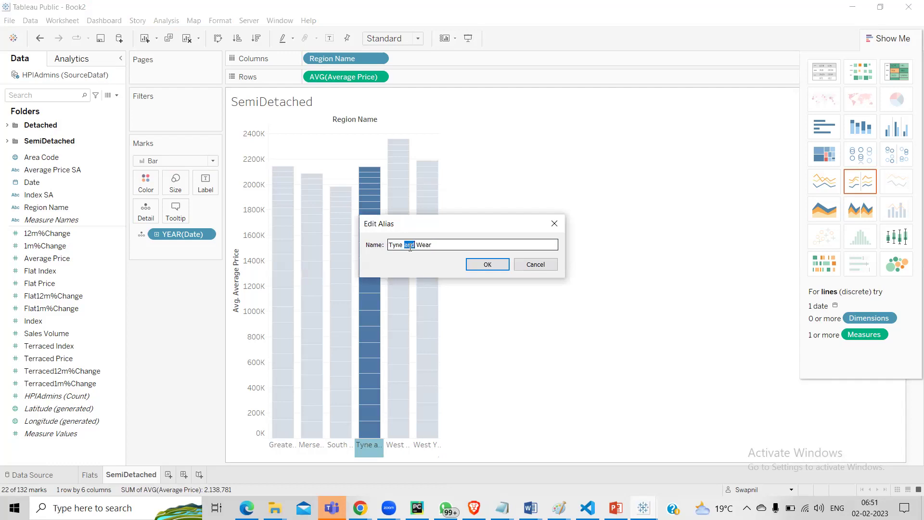
type("&")
left_click(483, 266)
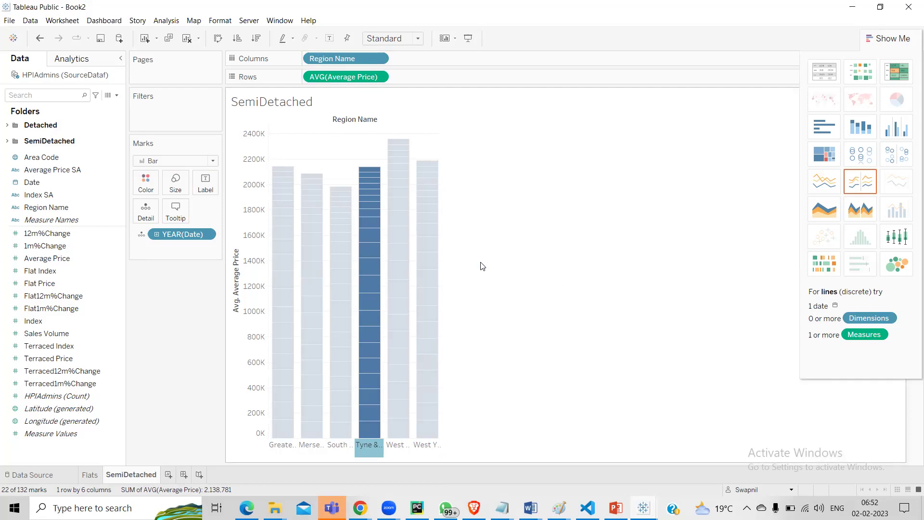
View the field description of Terraced Price and close it
left_click(56, 359)
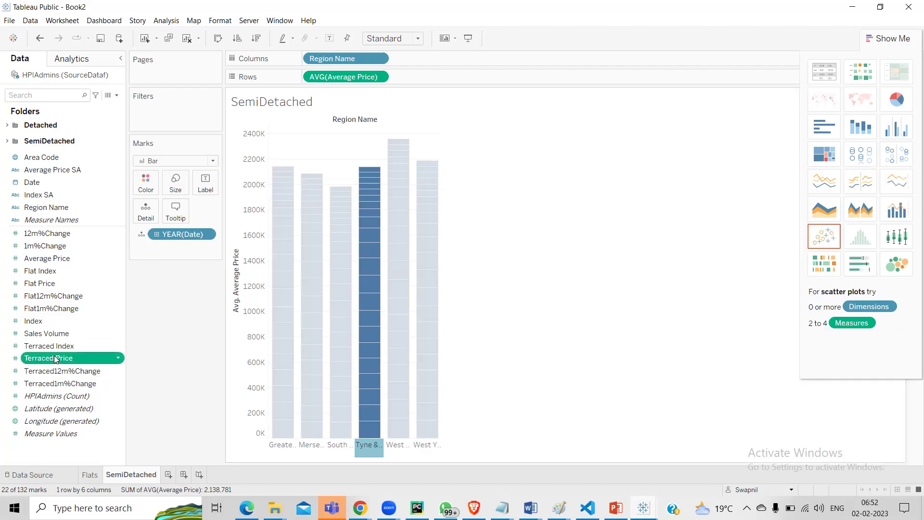
right_click(56, 358)
mouse_move(87, 322)
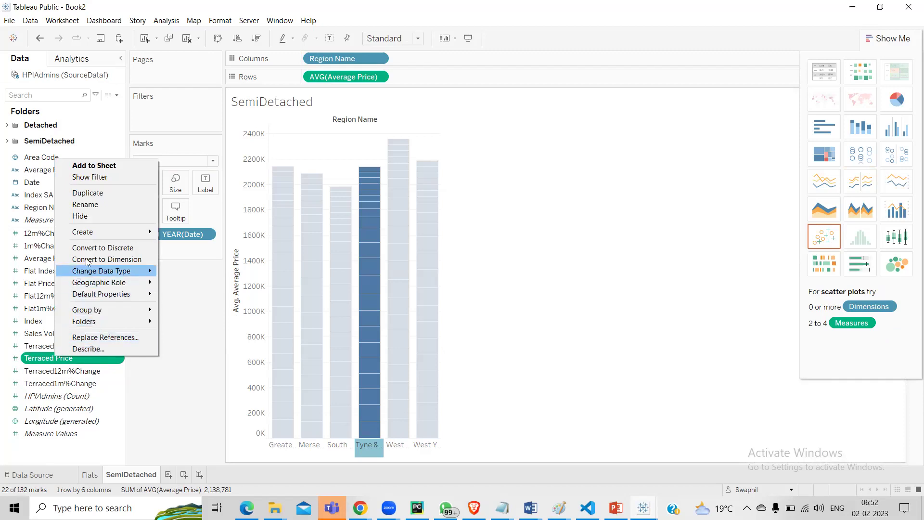
left_click(103, 350)
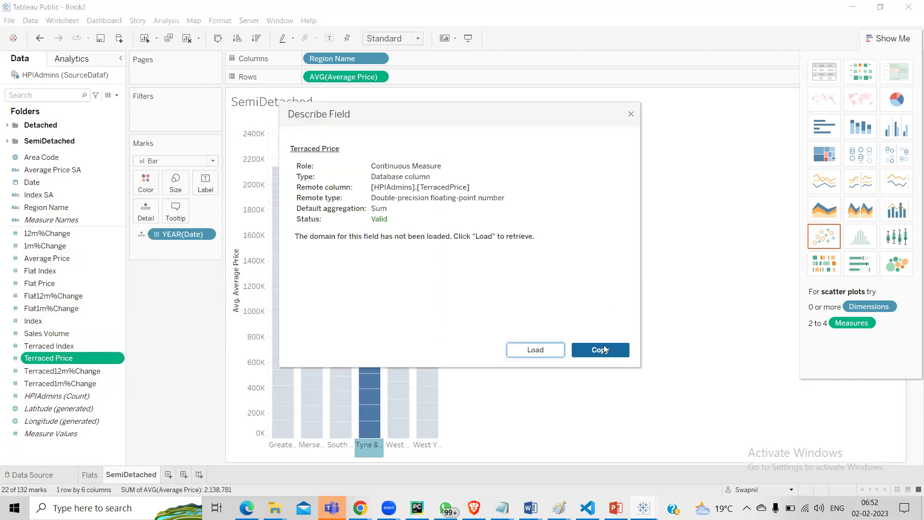
left_click(635, 114)
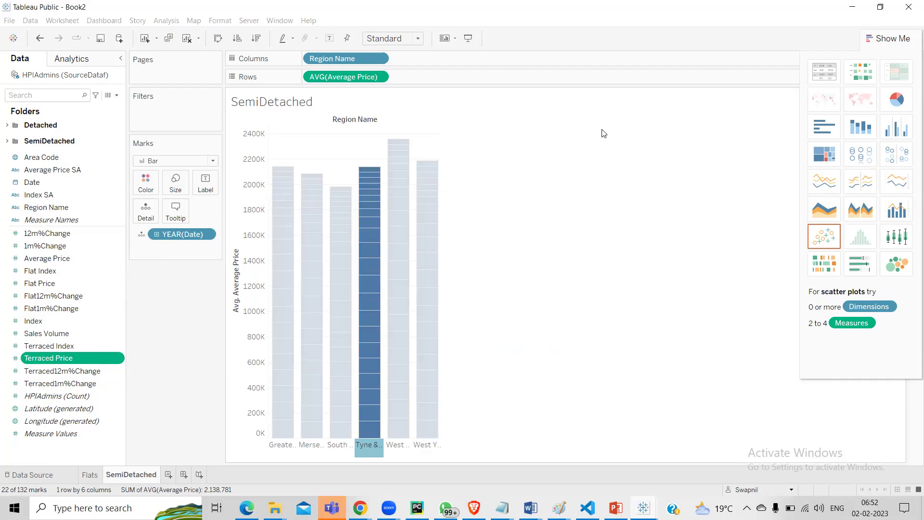
right_click(42, 452)
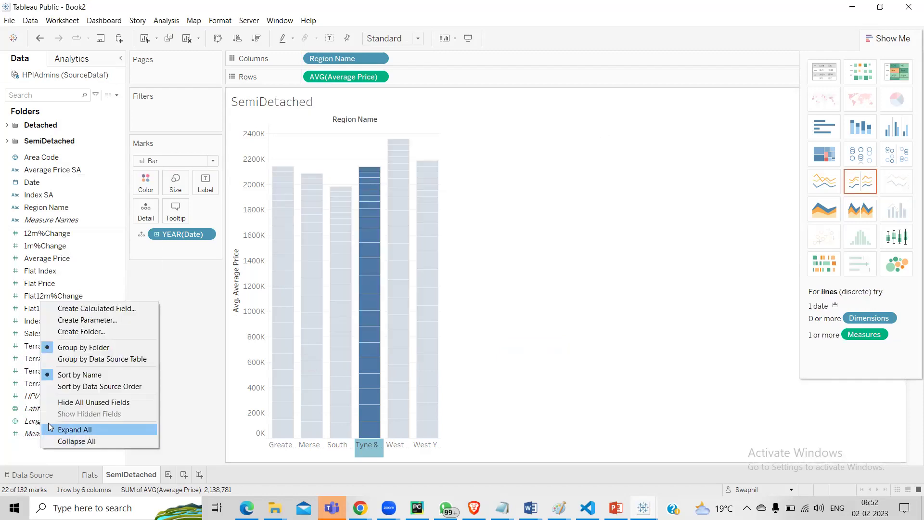
left_click(32, 182)
right_click(32, 183)
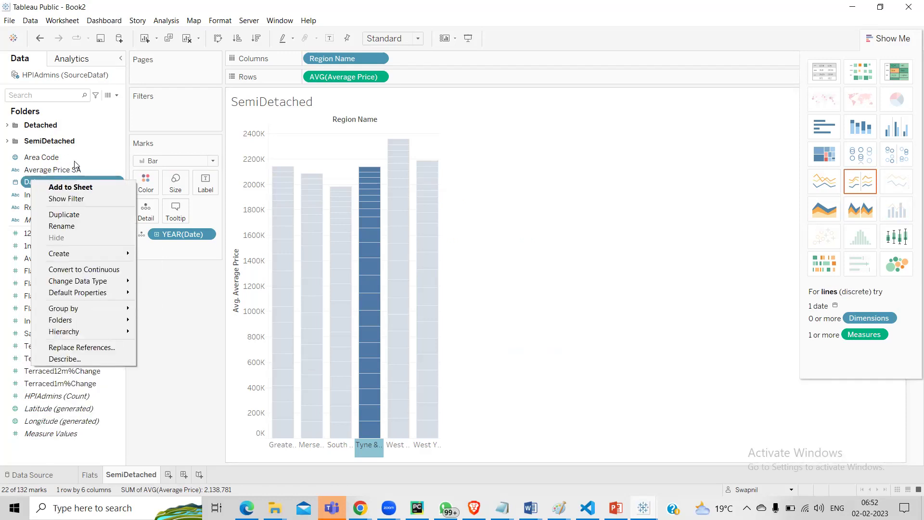
left_click(97, 153)
left_click(96, 140)
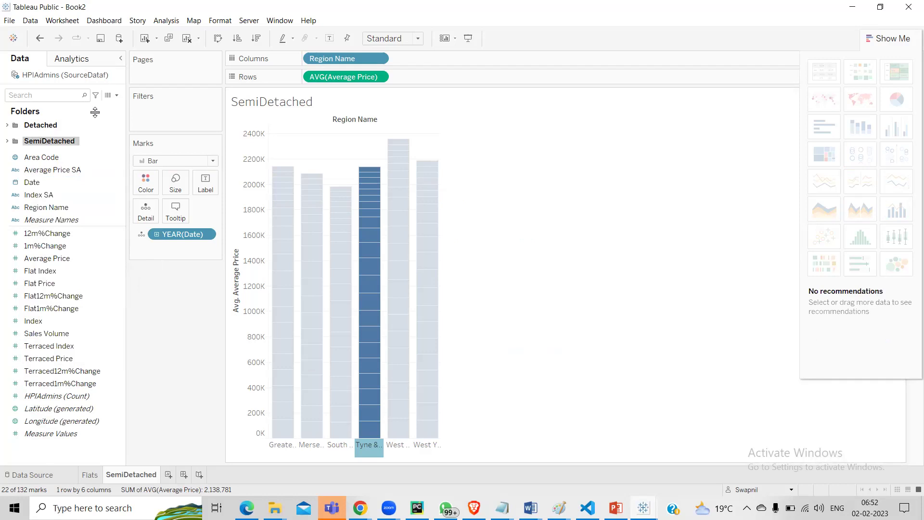
Review the Region Name aliases from the HPIAdmins data source and cancel without editing them
right_click(89, 77)
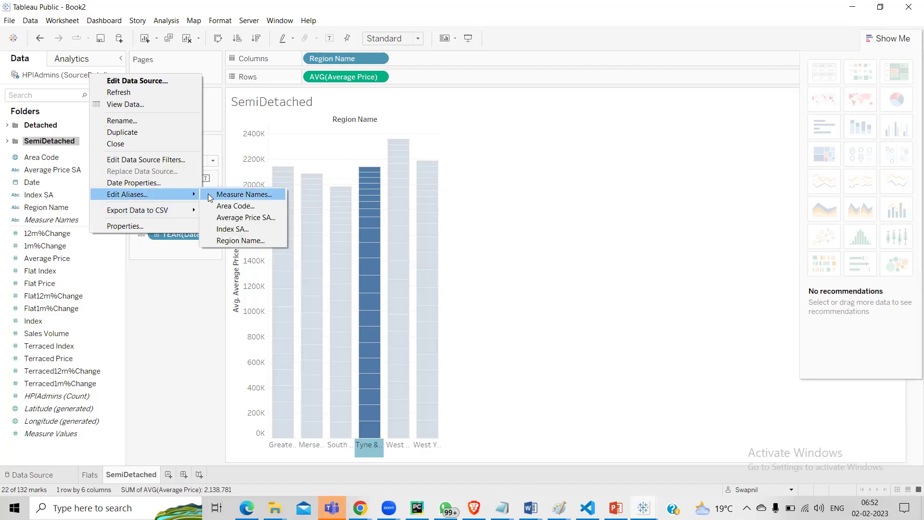
left_click(230, 243)
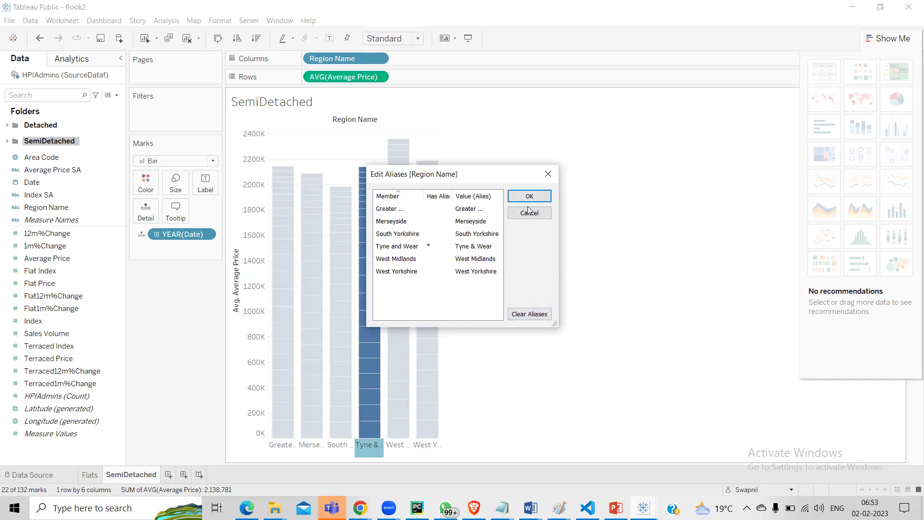
left_click(403, 247)
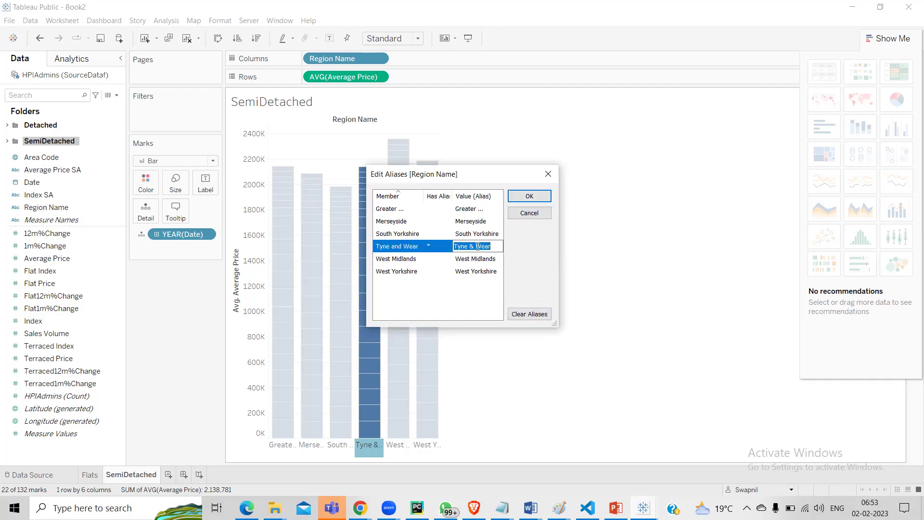
left_click(529, 214)
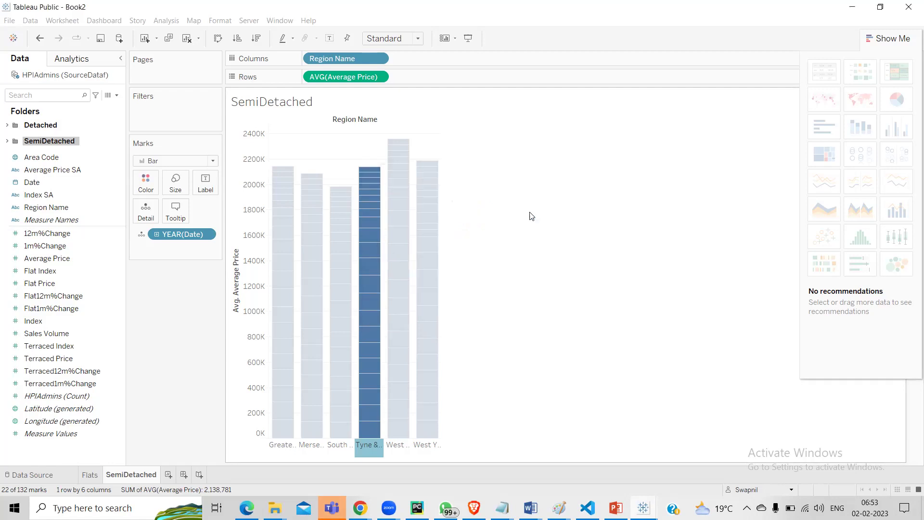
right_click(67, 75)
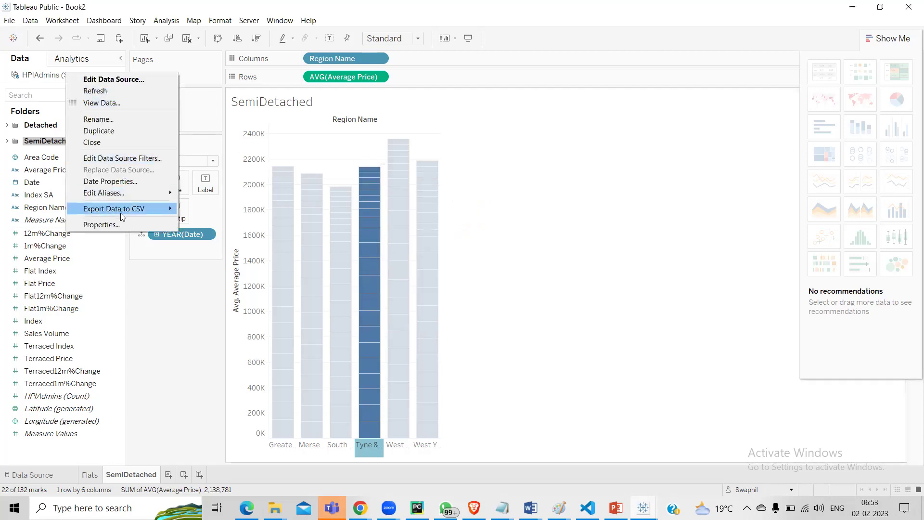
mouse_move(126, 197)
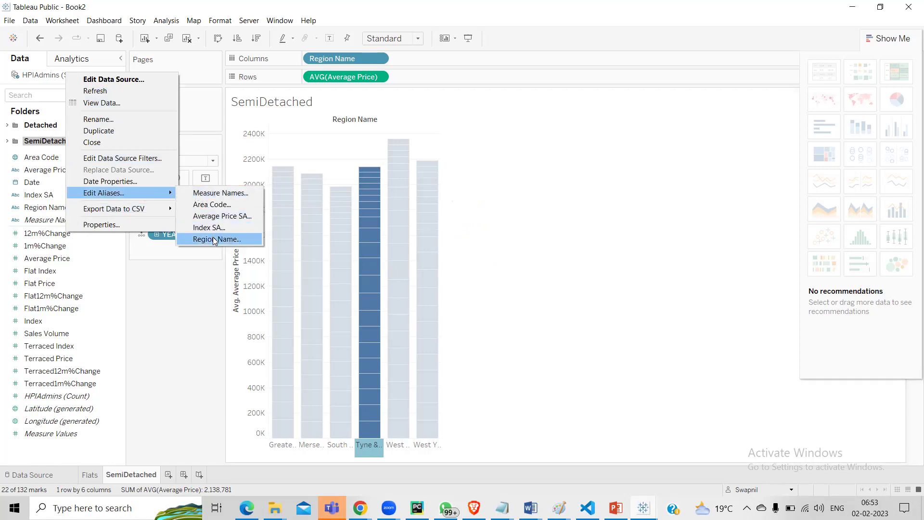
left_click(559, 287)
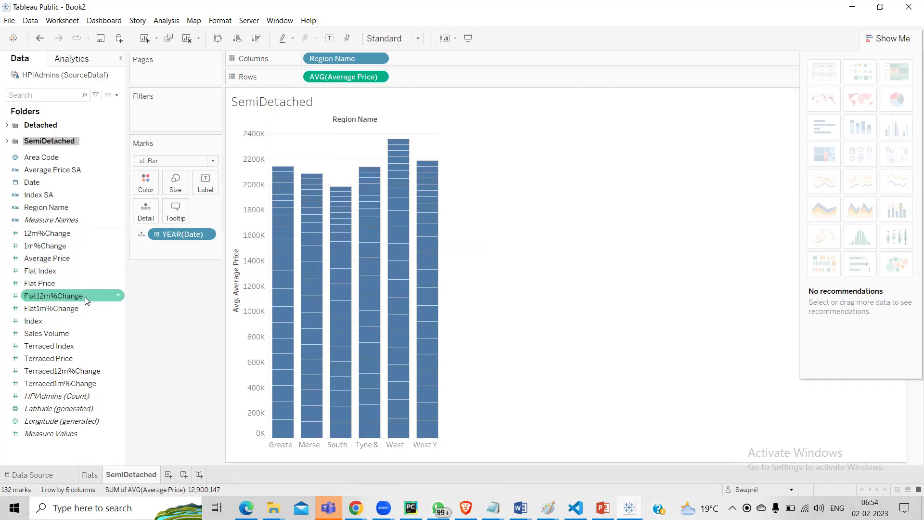
Add the sum of Average Price to the rows beside the average of Average Price
left_click_drag(48, 260, 173, 251)
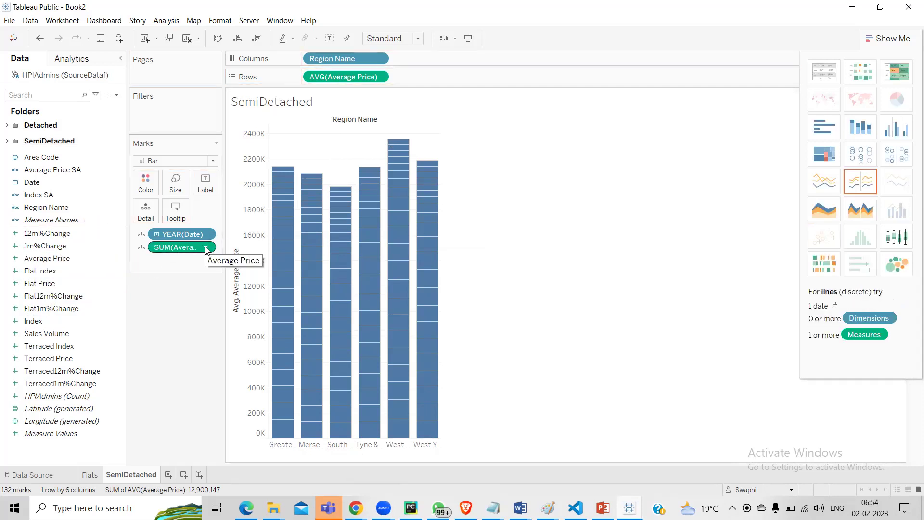
left_click(206, 248)
left_click(186, 254)
left_click_drag(184, 247, 432, 74)
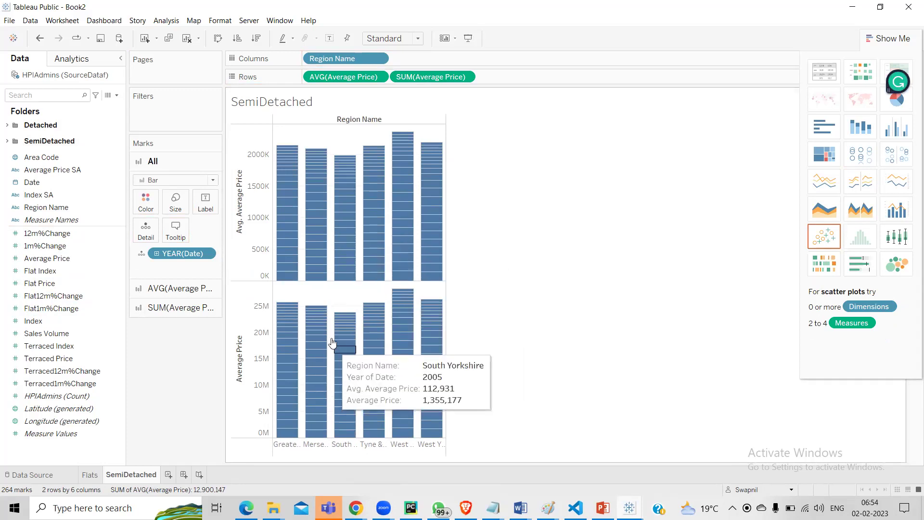
left_click(317, 333)
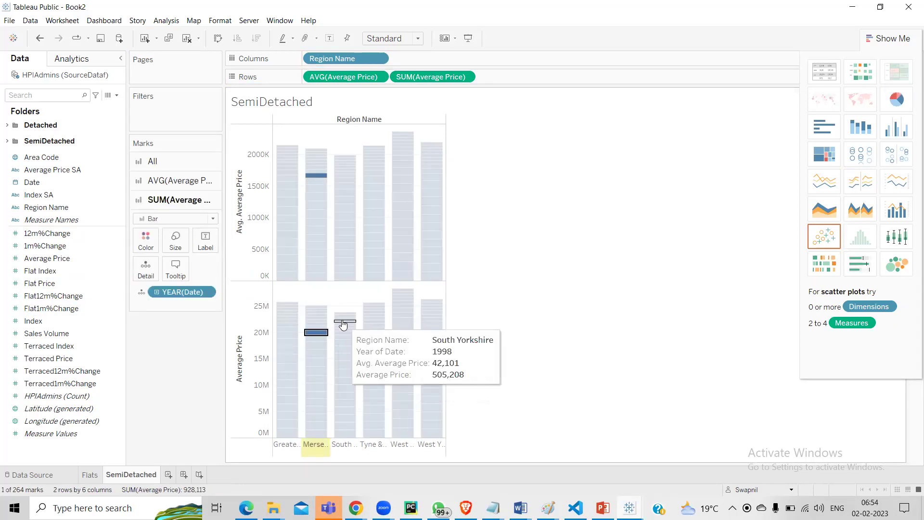
right_click(343, 322)
left_click(400, 321)
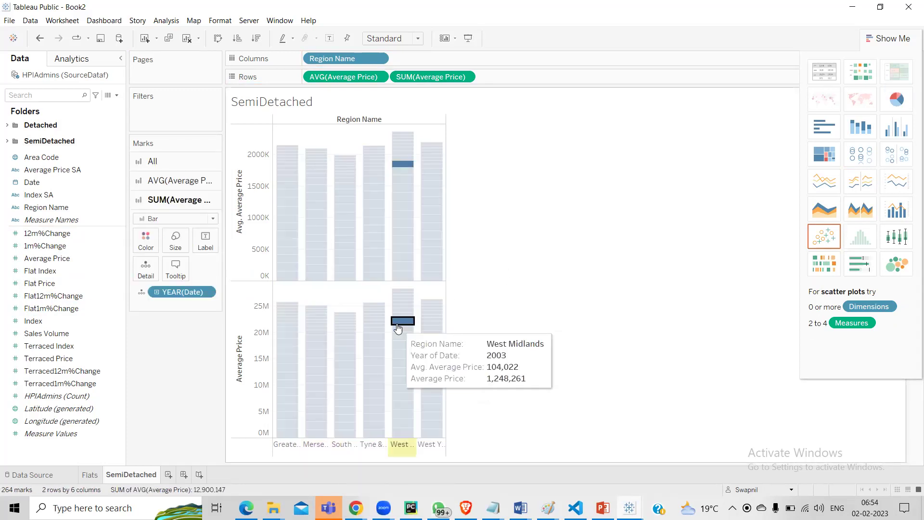
right_click(398, 322)
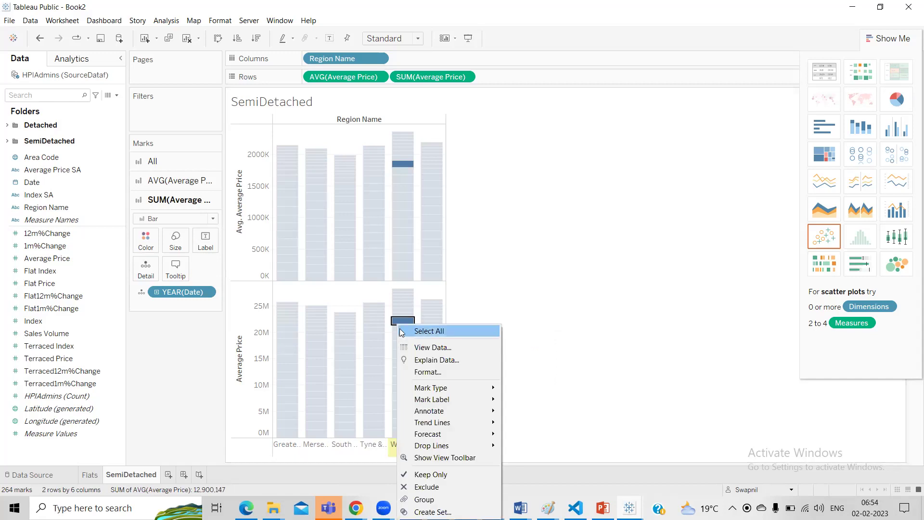
left_click(585, 301)
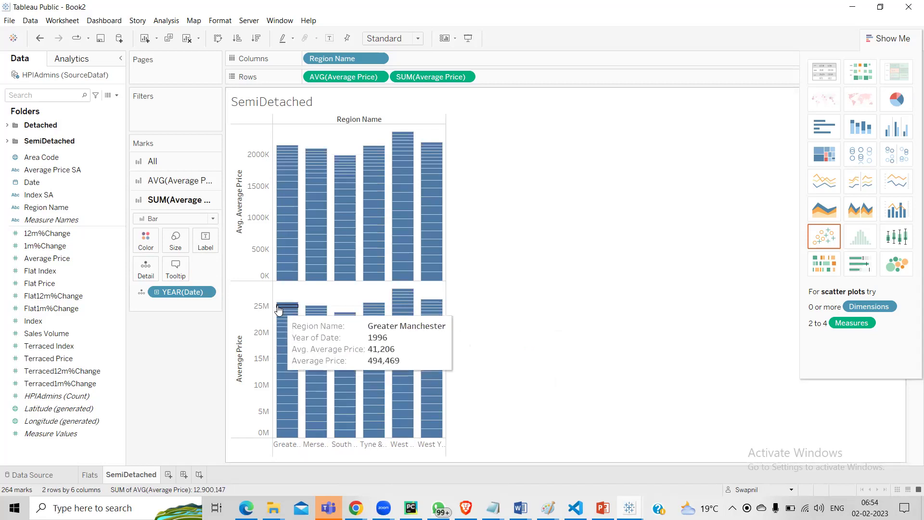
Try the year of Date in the columns beside Region Name and return it to the marks
left_click_drag(182, 292, 417, 59)
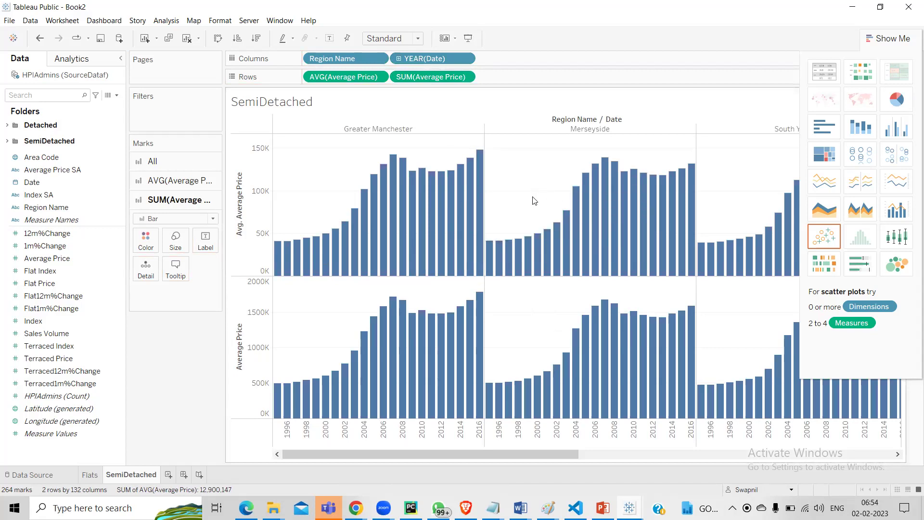
left_click_drag(434, 57, 179, 291)
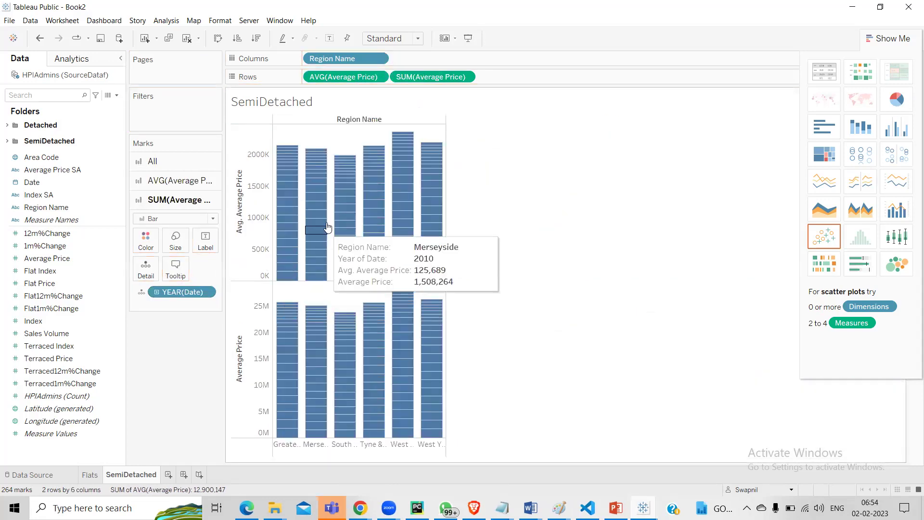
left_click(342, 214)
right_click(343, 219)
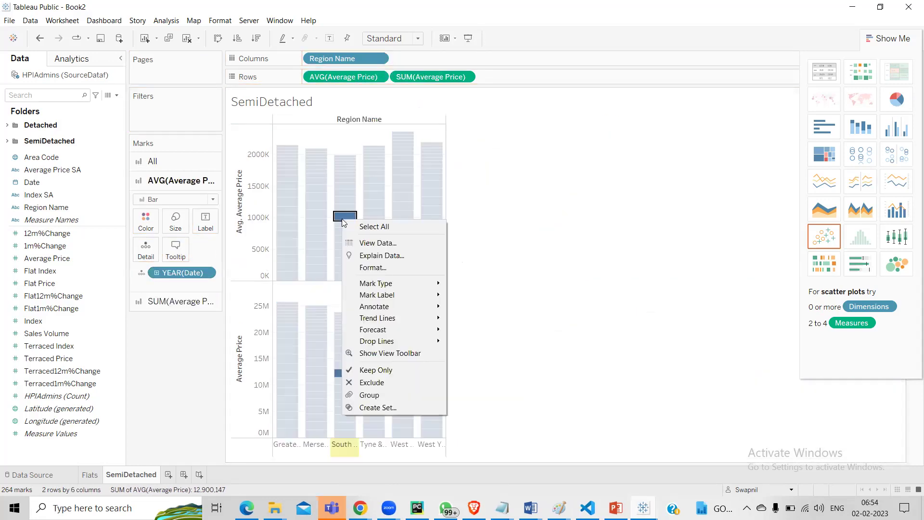
left_click(563, 211)
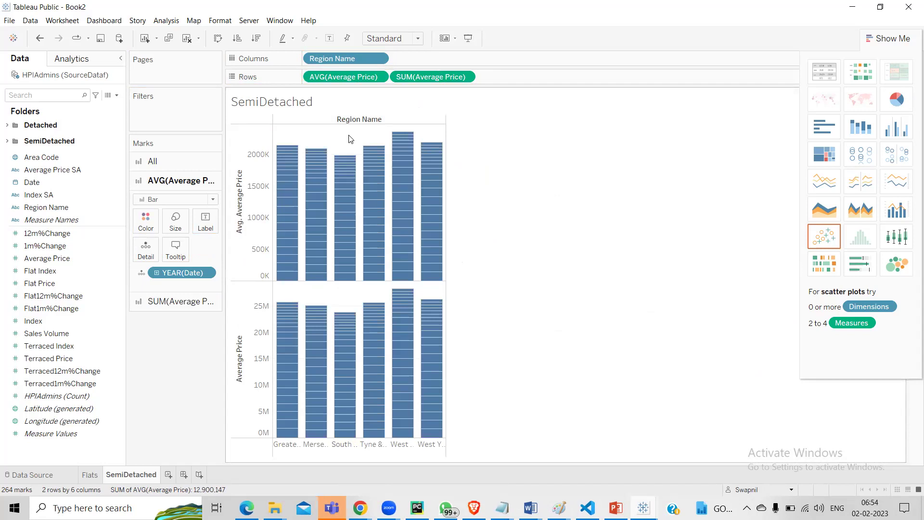
right_click(350, 138)
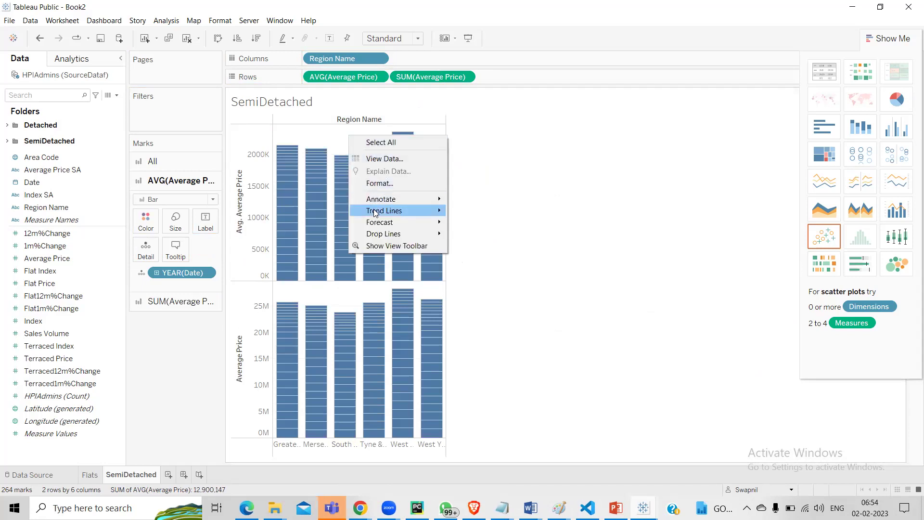
key("Escape")
Combine the average and the sum of Average Price in one chart by making the sum's axis a dual axis
left_click(239, 337)
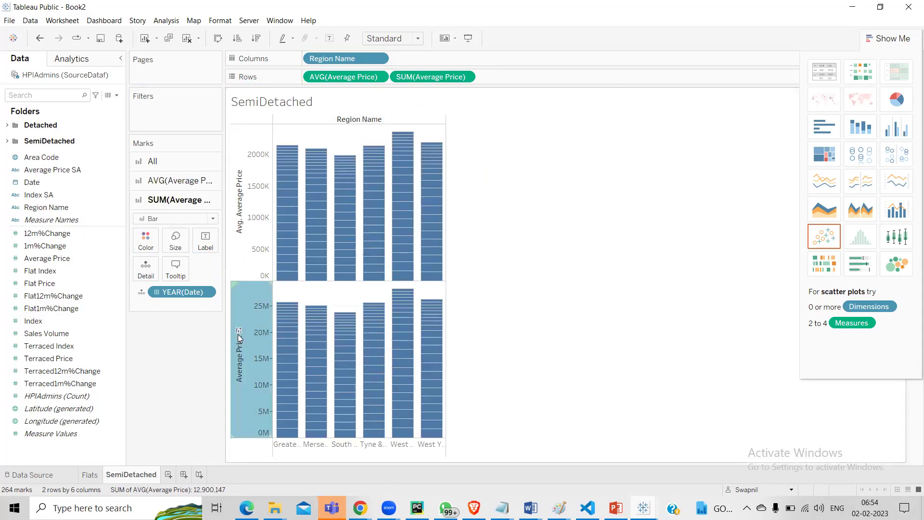
right_click(240, 337)
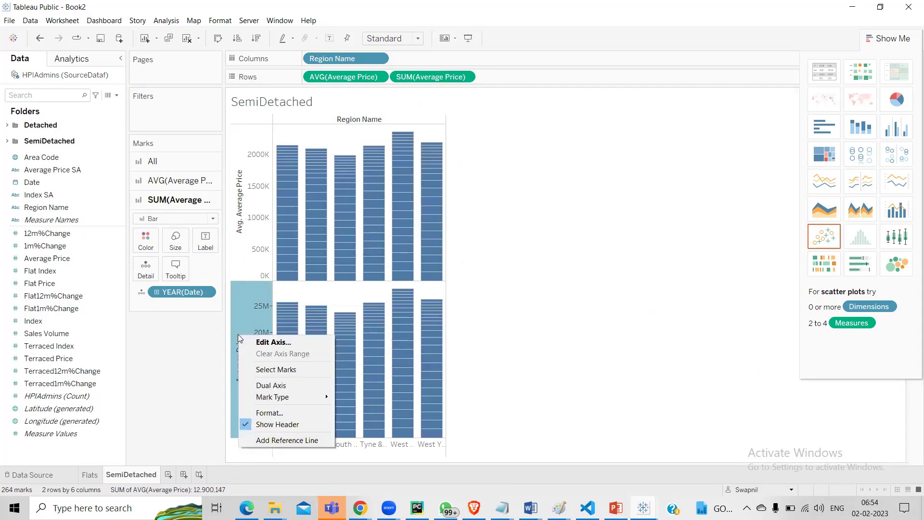
left_click(271, 386)
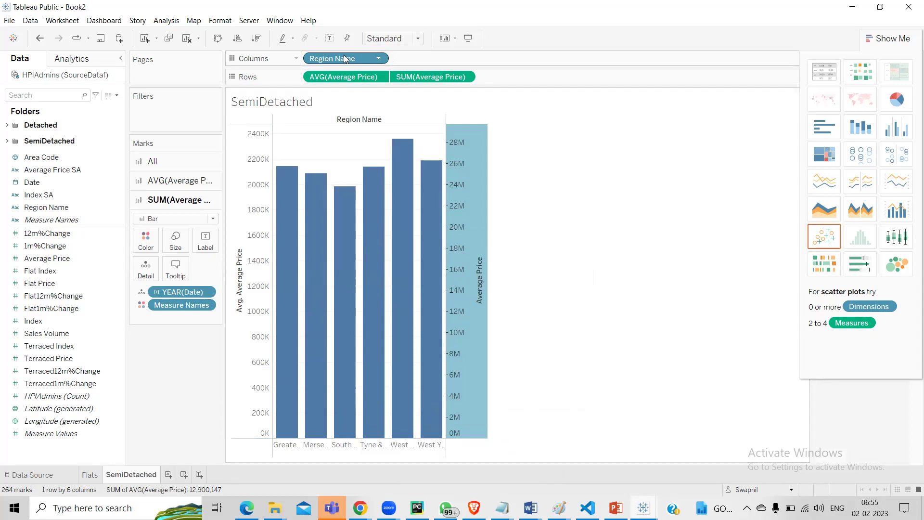
Move the year of Date from the marks to the columns and use Region Name from the columns to colour the SUM(Average Price) marks
left_click_drag(185, 293, 428, 59)
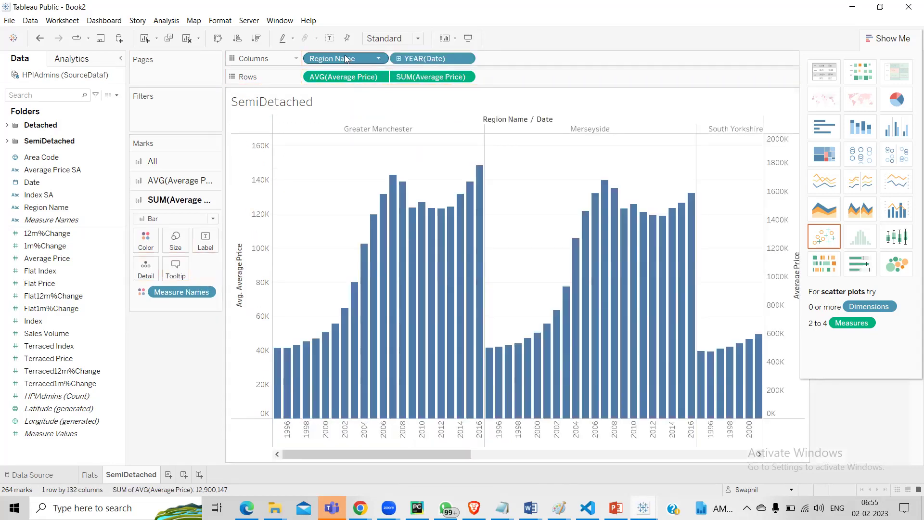
left_click_drag(346, 59, 180, 297)
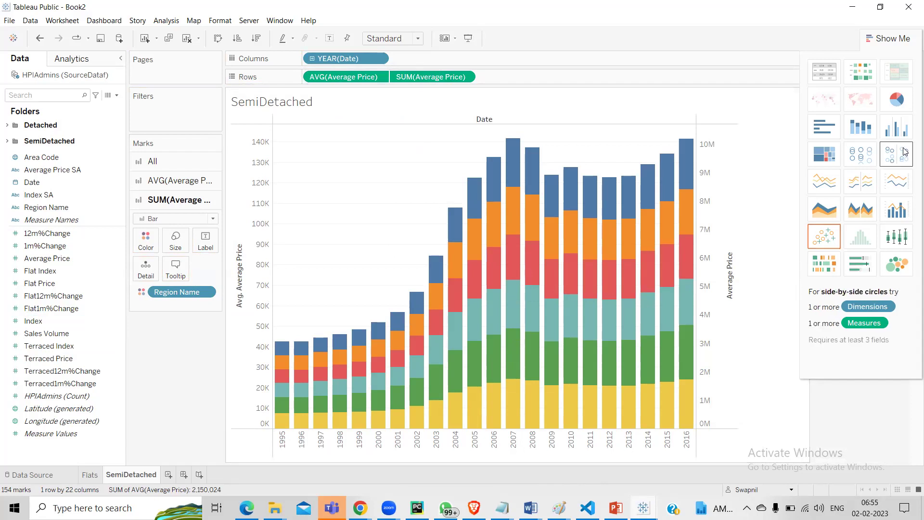
Turn on highlighting of selected items for the Measure Names legend and open the legend formatting options
left_click(888, 38)
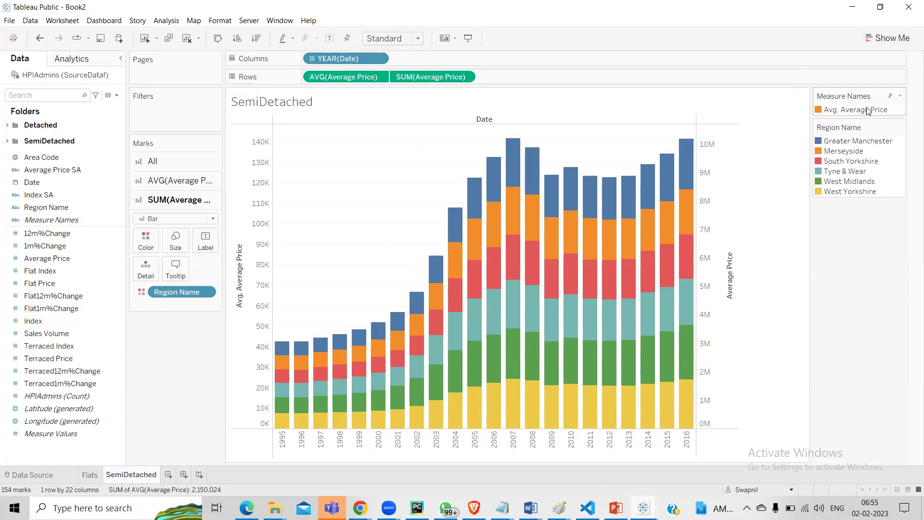
left_click(891, 97)
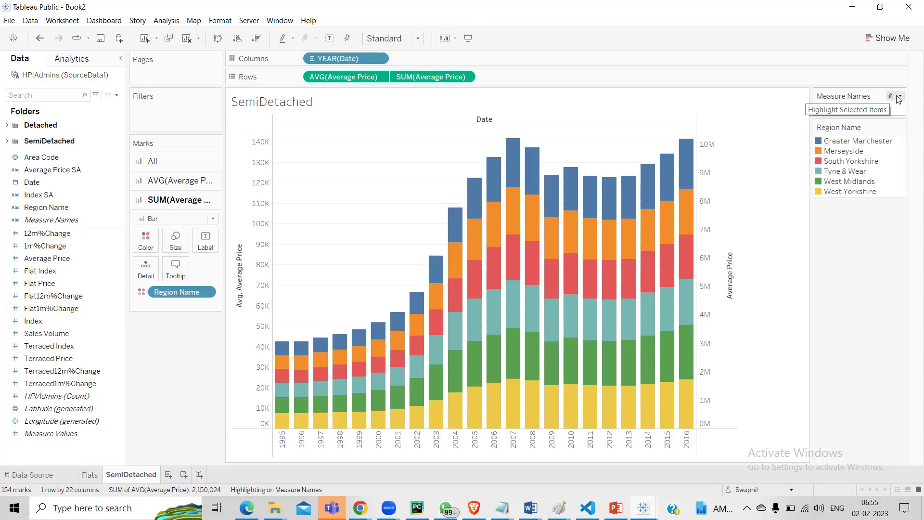
left_click(900, 96)
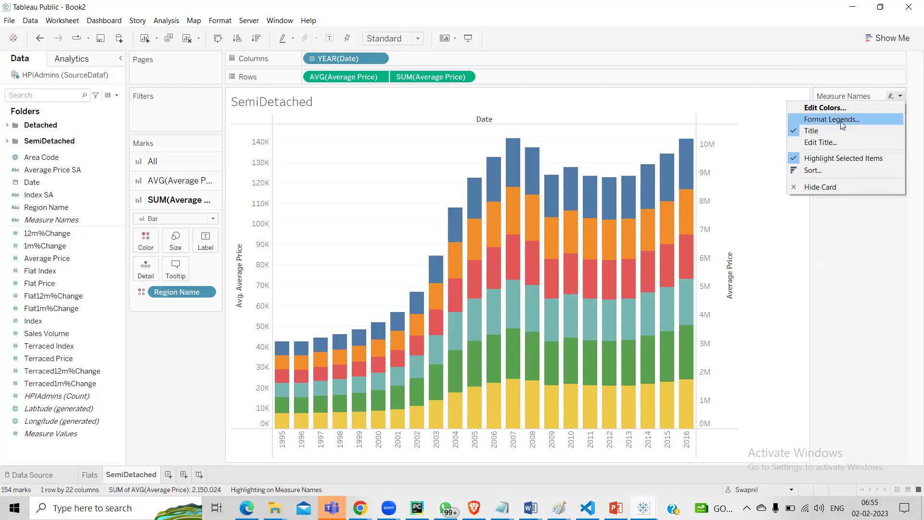
left_click(841, 122)
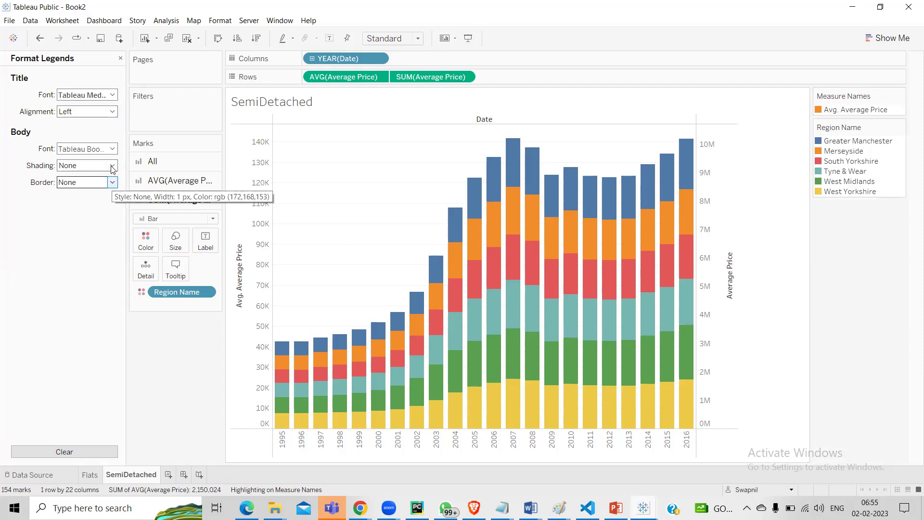
View the sort settings of the Measure Names legend and close them without changes
left_click(899, 96)
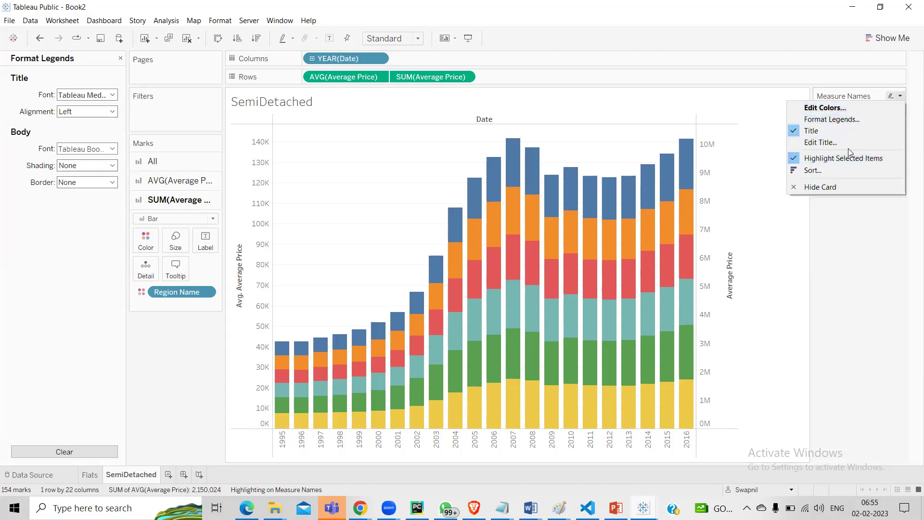
left_click(833, 171)
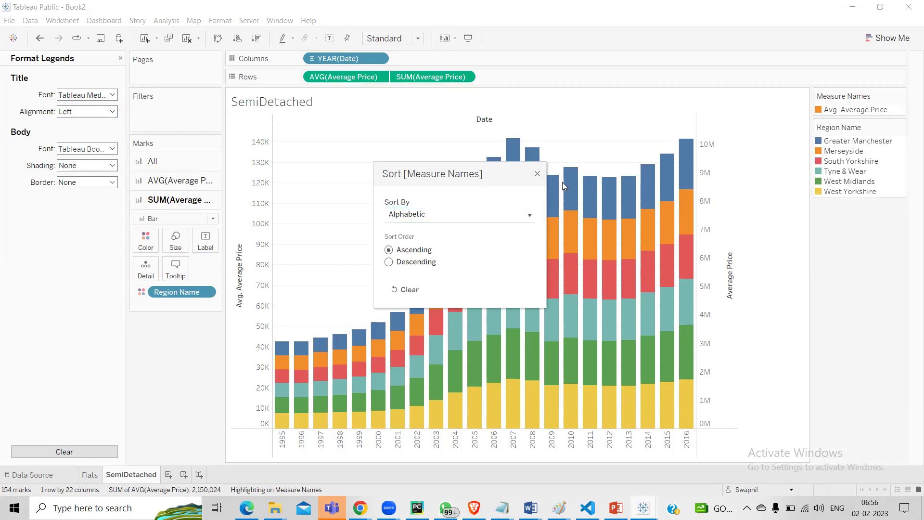
left_click(537, 173)
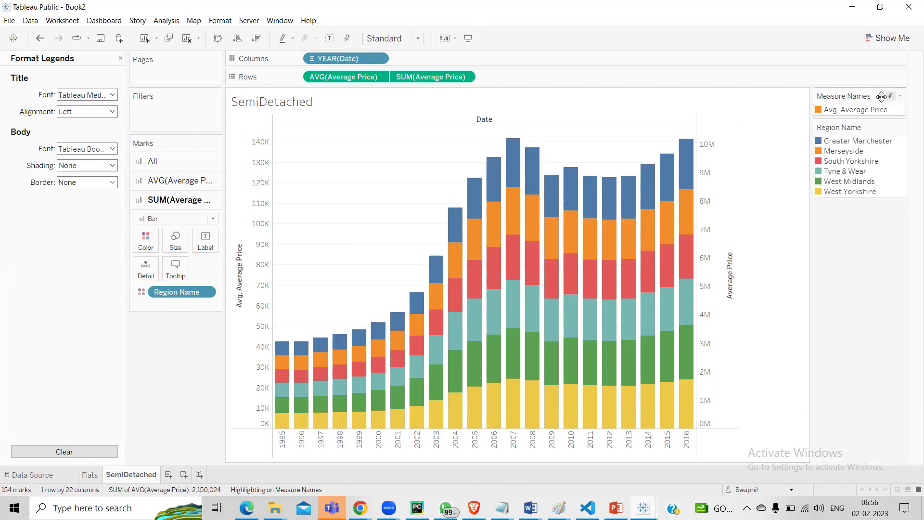
Hide the Measure Names and Region Name legend cards
left_click(900, 95)
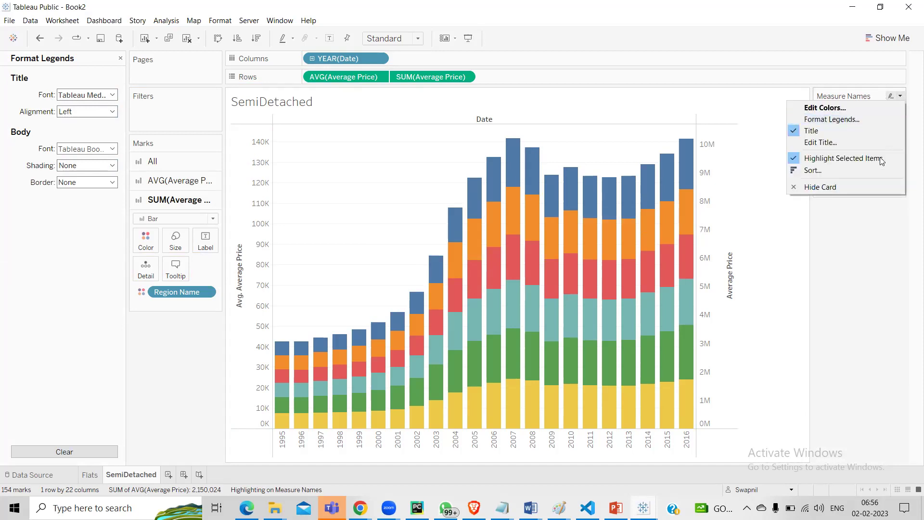
left_click(844, 188)
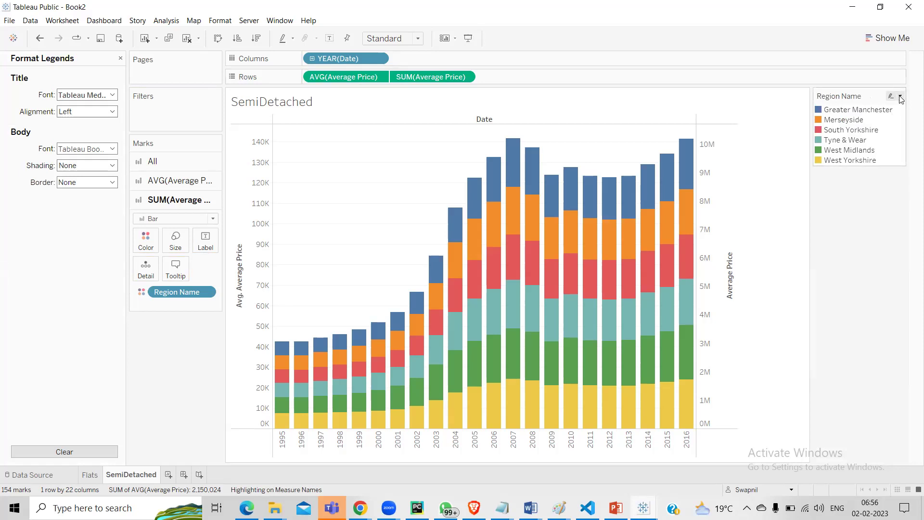
left_click(900, 96)
left_click(842, 189)
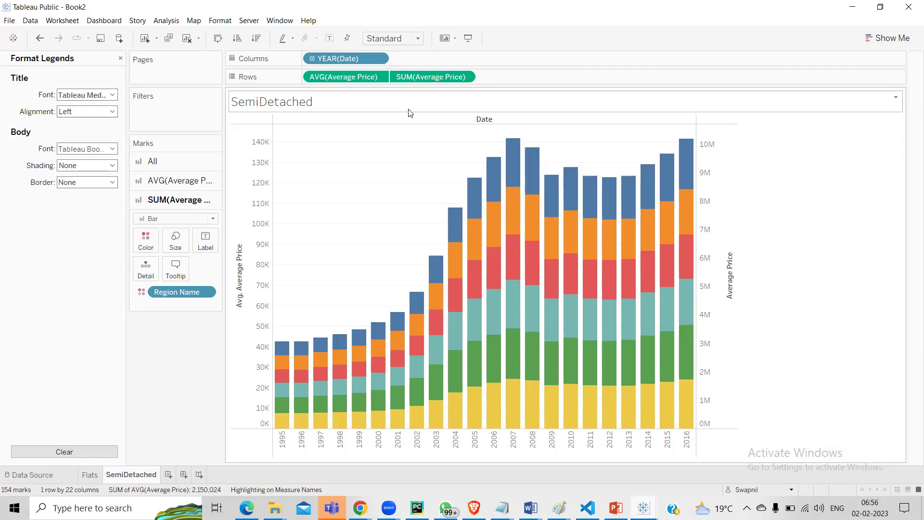
Show the colour legends for Measure Names and Region Name again
left_click(168, 21)
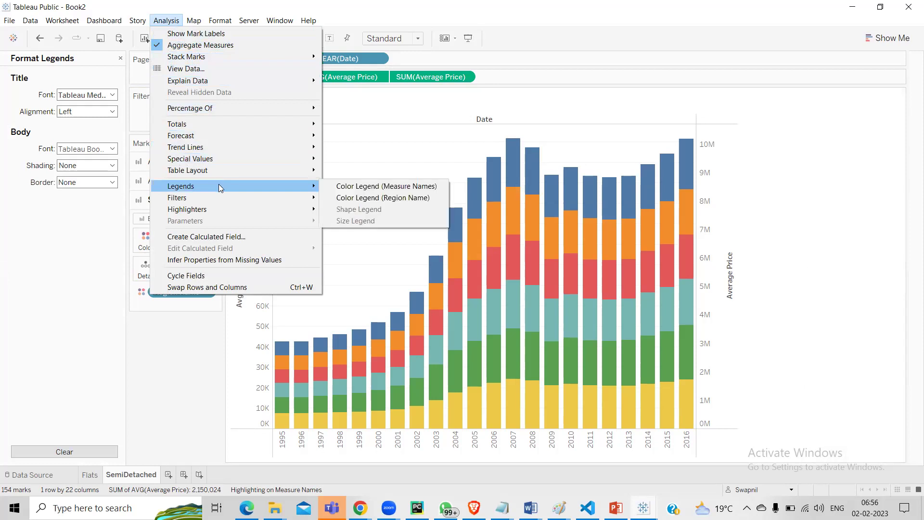
left_click(365, 188)
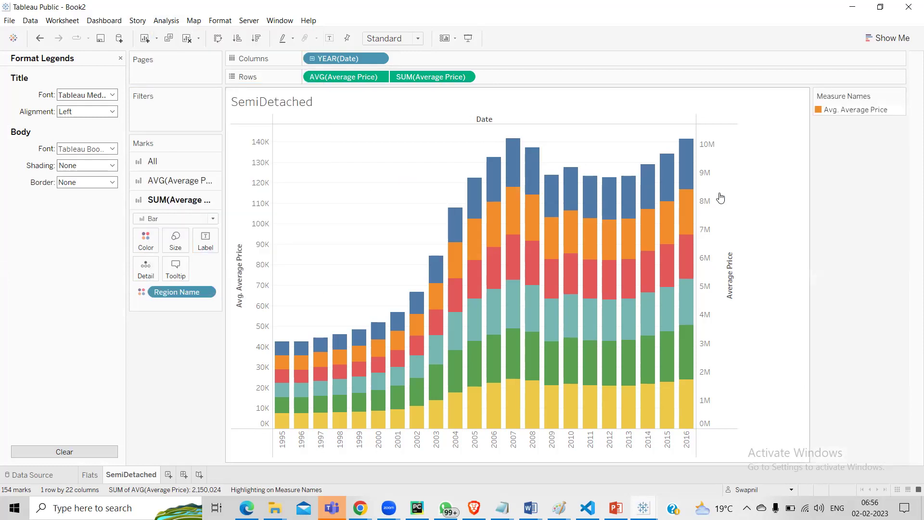
left_click(171, 21)
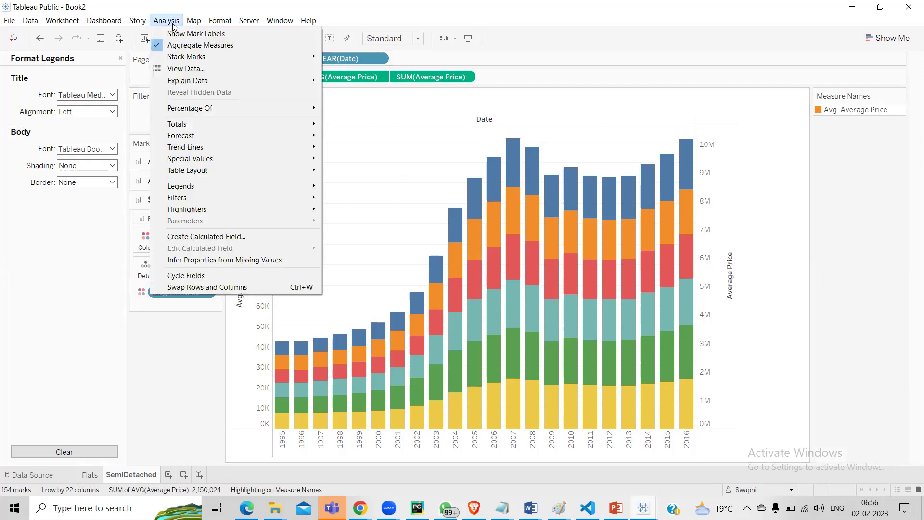
mouse_move(246, 189)
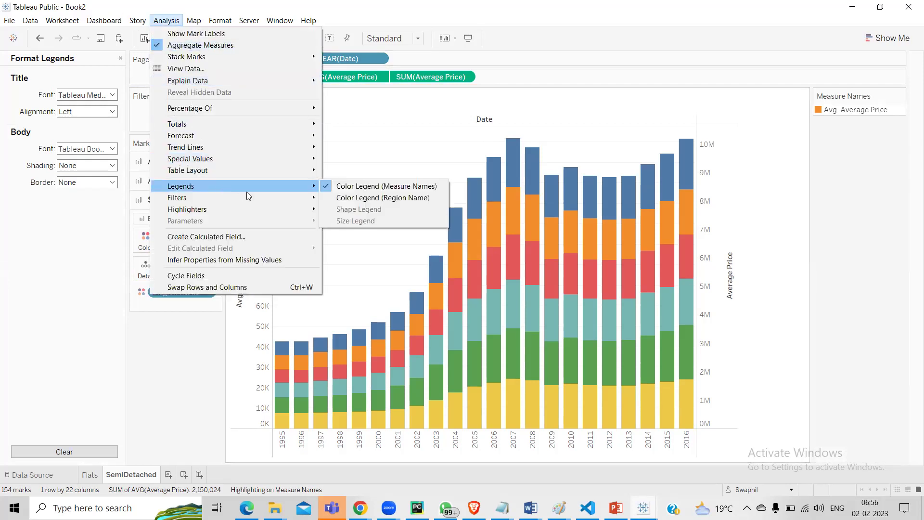
left_click(347, 197)
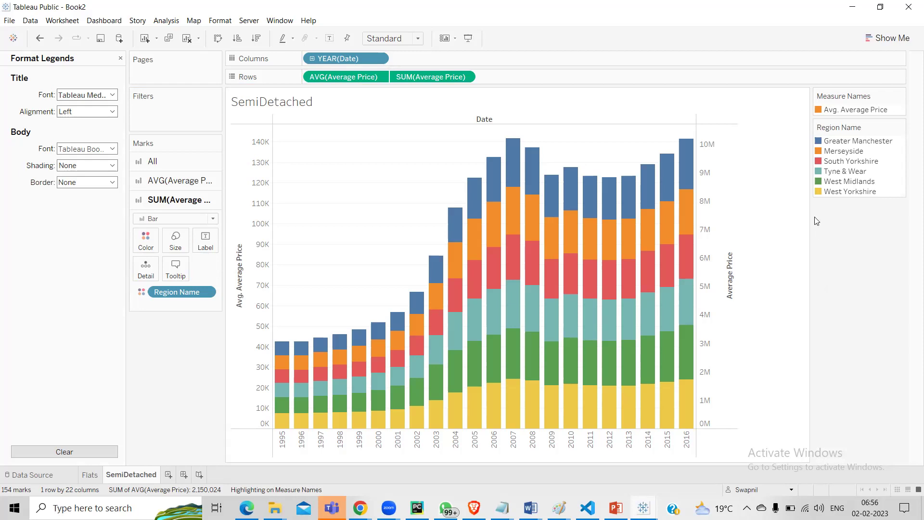
Try to recolour Avg. Average Price in the Measure Names legend with the Gray palette
double_click(820, 110)
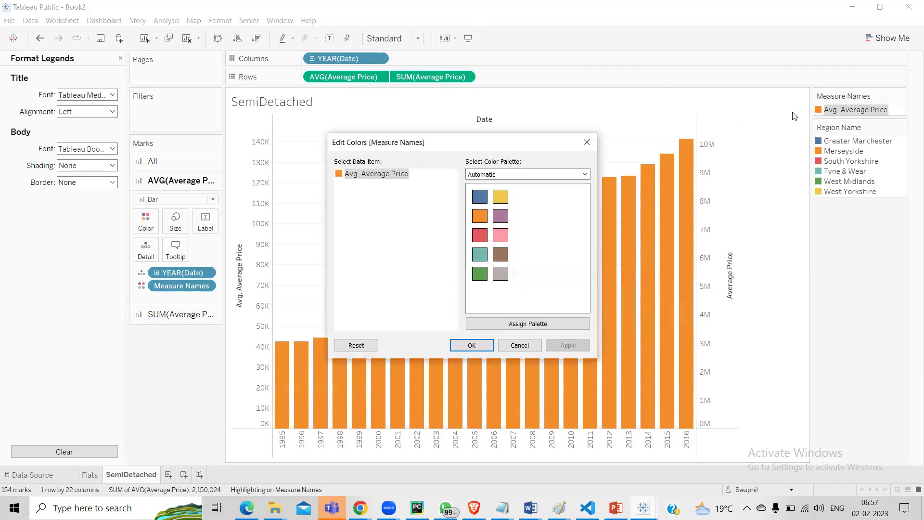
left_click(519, 175)
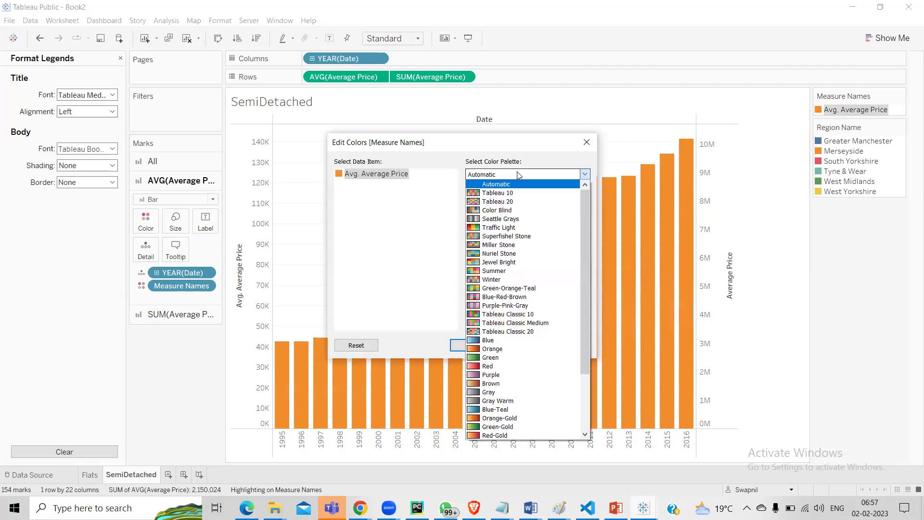
left_click(513, 393)
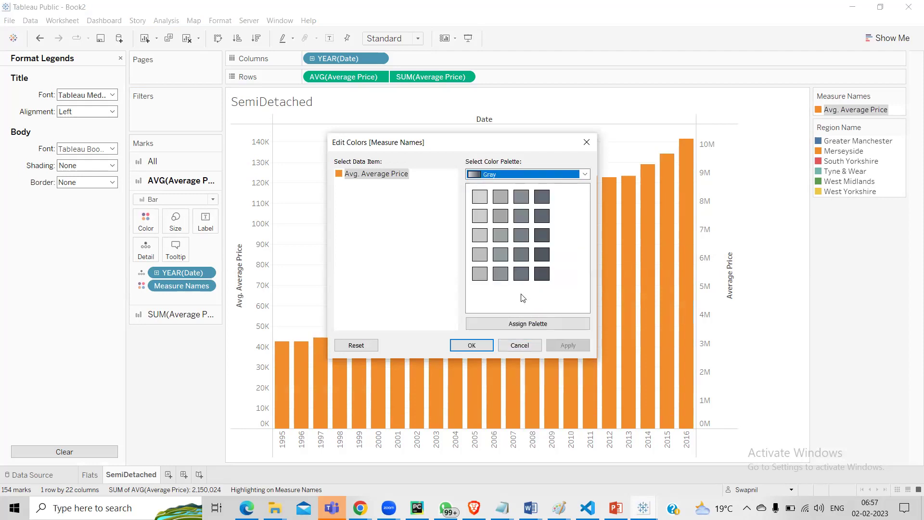
left_click(486, 344)
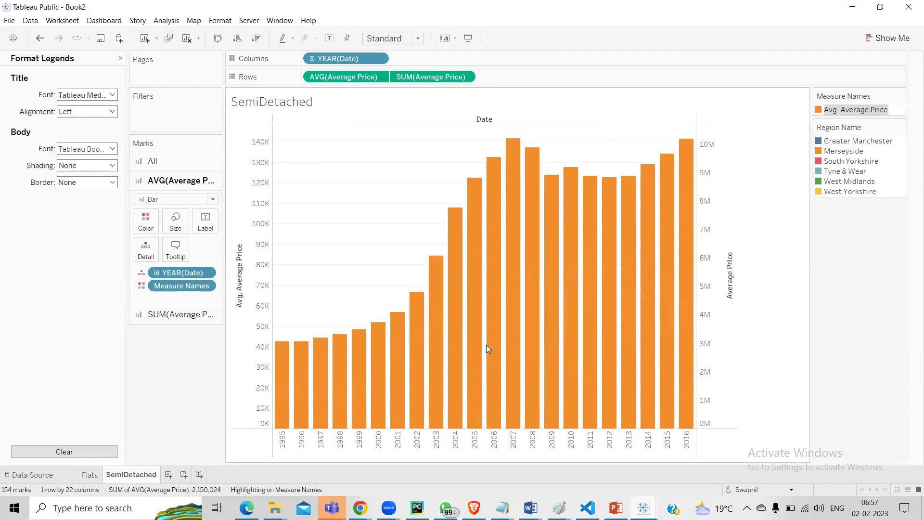